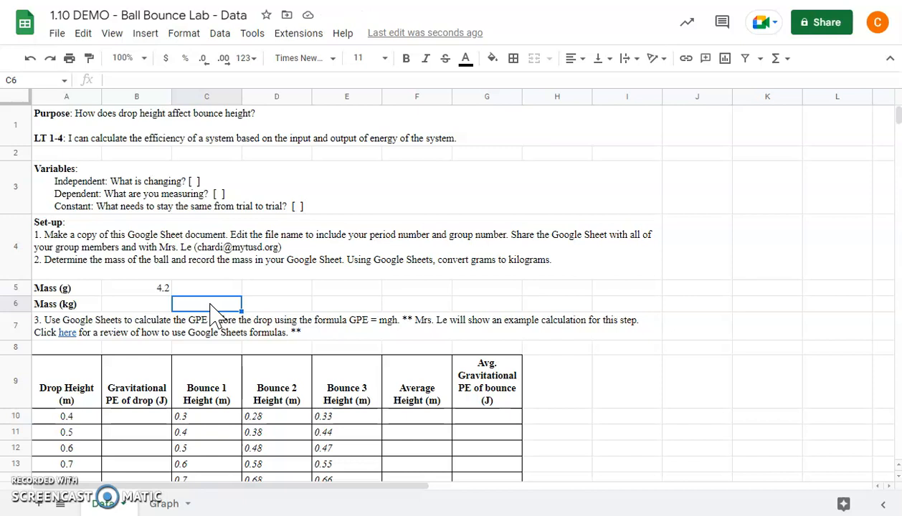
Step: Append the unit "g" to the 4.2 mass value in cell B5
left_click(210, 306)
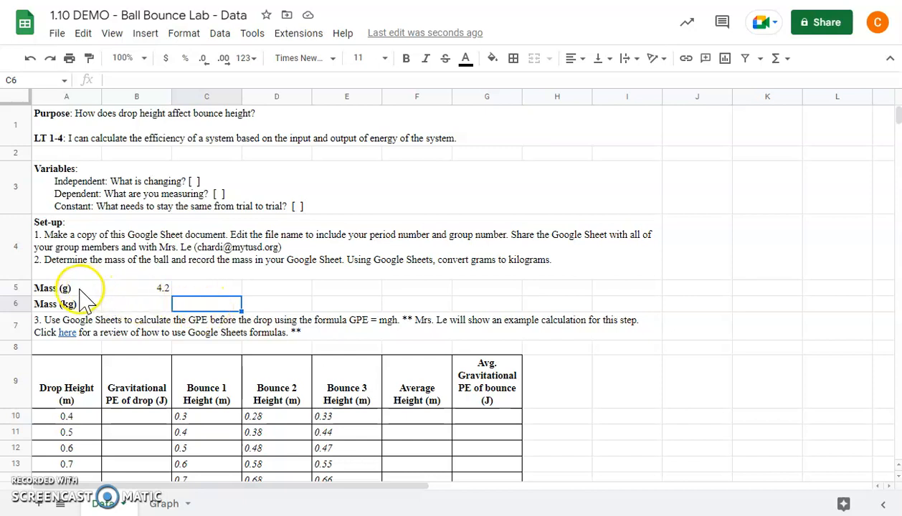
left_click(160, 288)
left_click(147, 83)
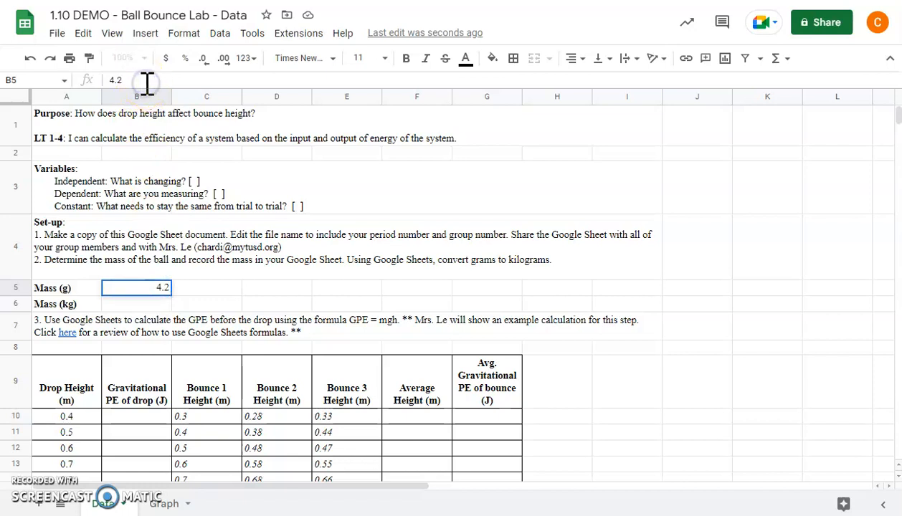
type("g")
key("Return")
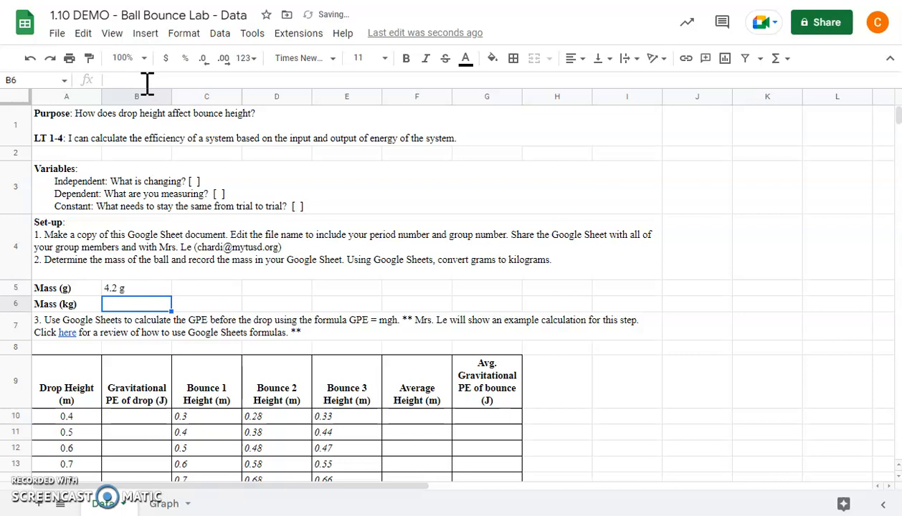
Step: Convert the mass to kilograms in cell B6 with the formula =B5/1000
left_click(149, 297)
type("=")
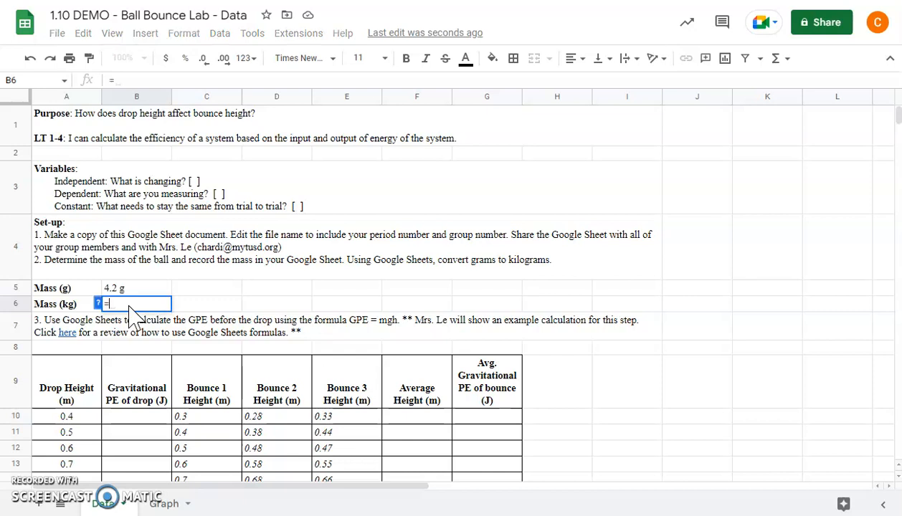
left_click(128, 290)
left_click(126, 289)
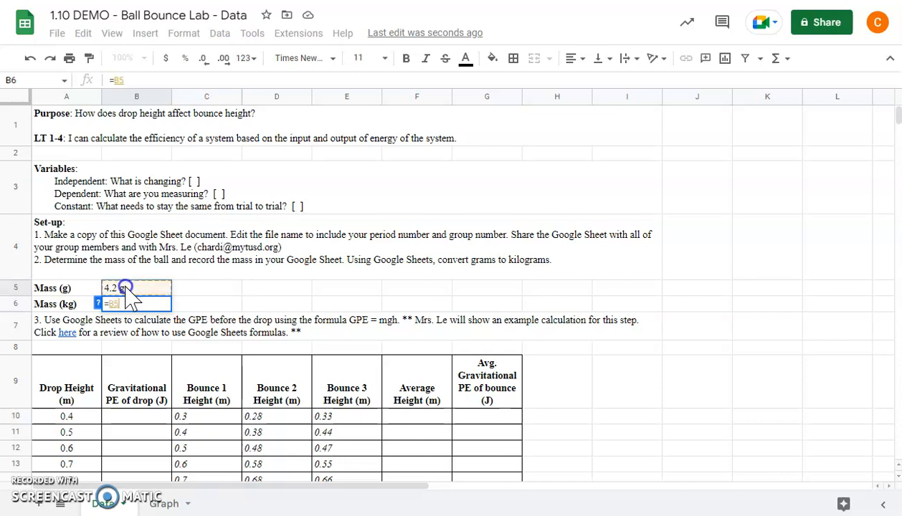
type("/1000")
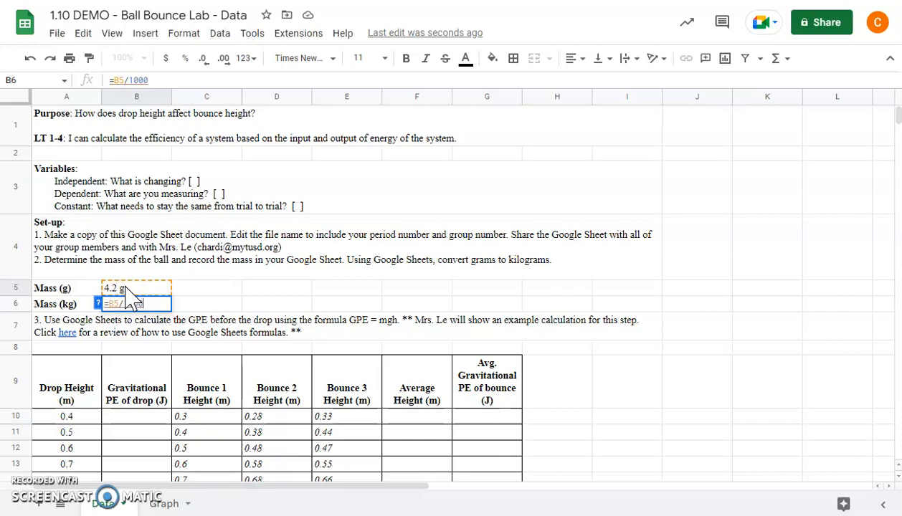
key("Return")
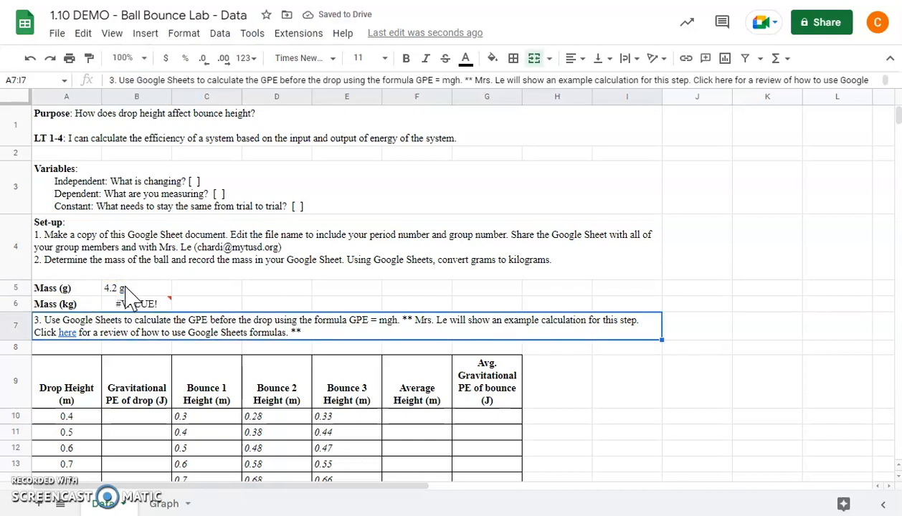
Step: Check the error on the kilogram mass and remove the unit "g" from the gram mass in B5
left_click(164, 304)
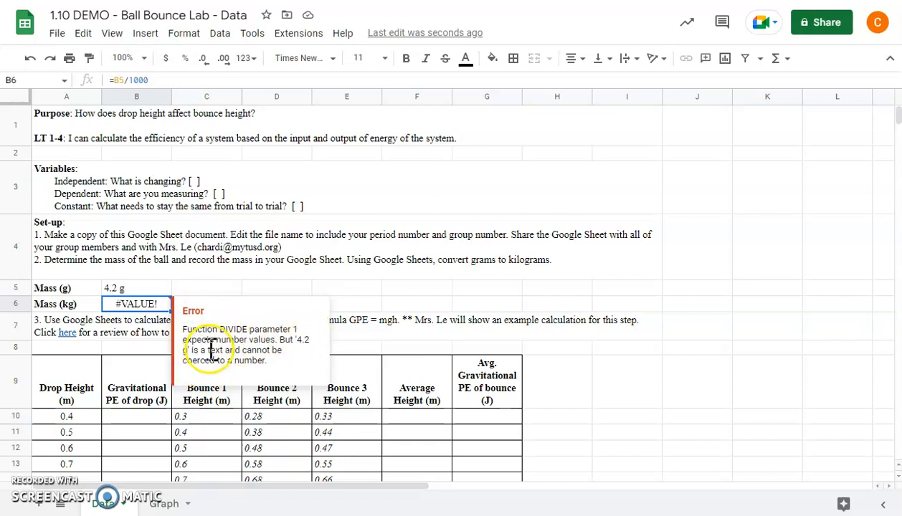
left_click(143, 287)
double_click(145, 288)
key("BackSpace")
key("BackSpace")
key("Return")
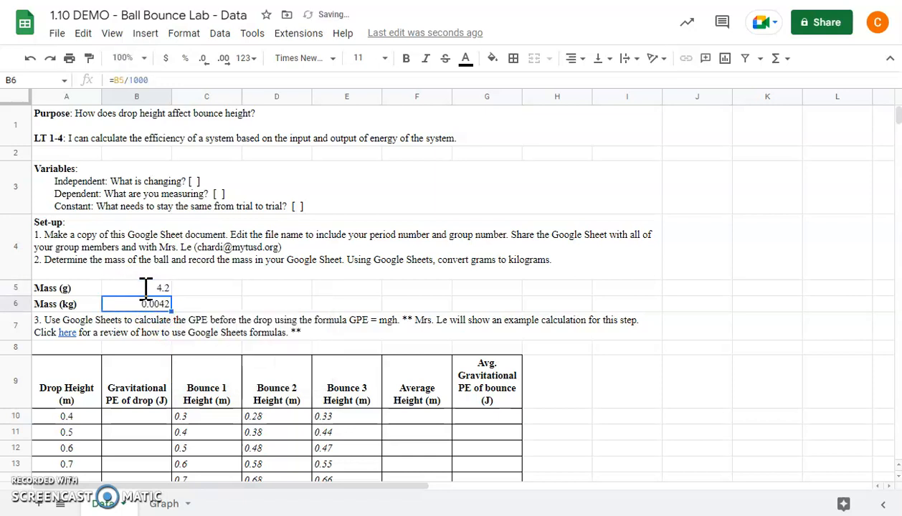
Step: Examine the gram and kilogram mass entries, the bounce heights of the three trials and the GPE formula in the instructions
left_click(161, 293)
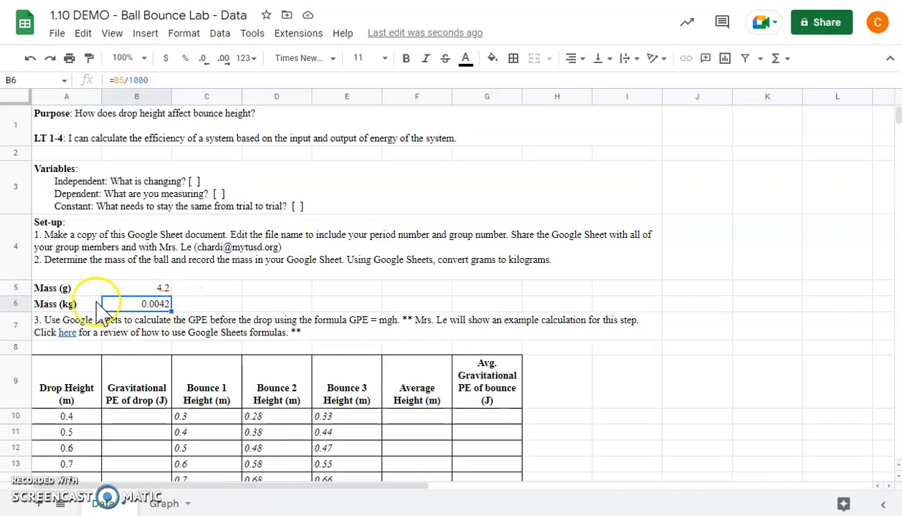
left_click(54, 286)
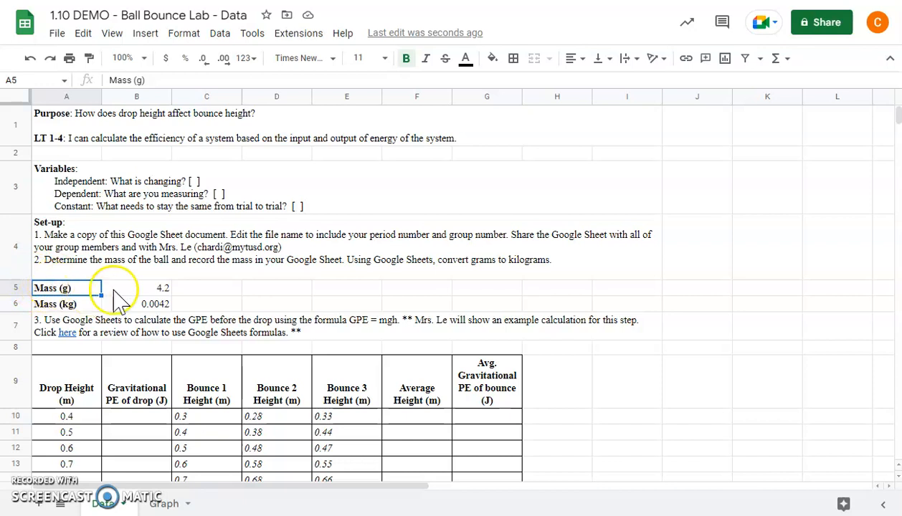
left_click(143, 288)
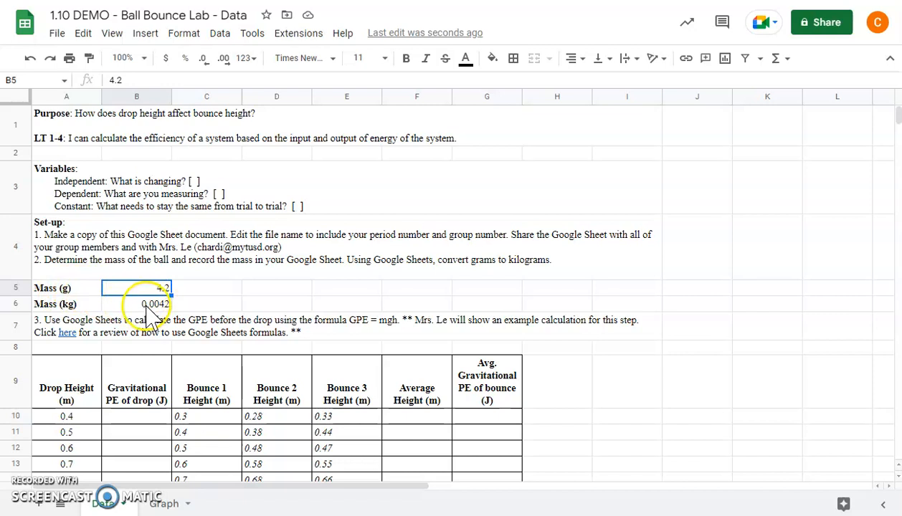
left_click(81, 305)
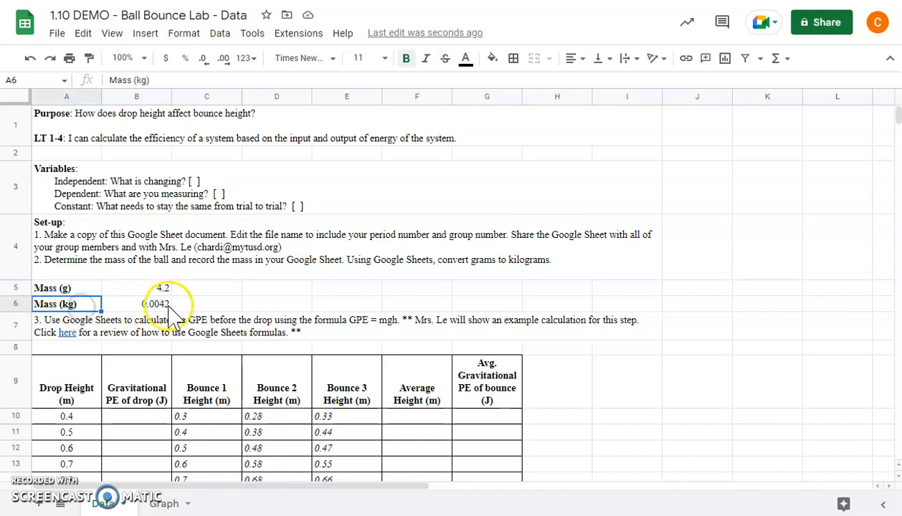
left_click(158, 305)
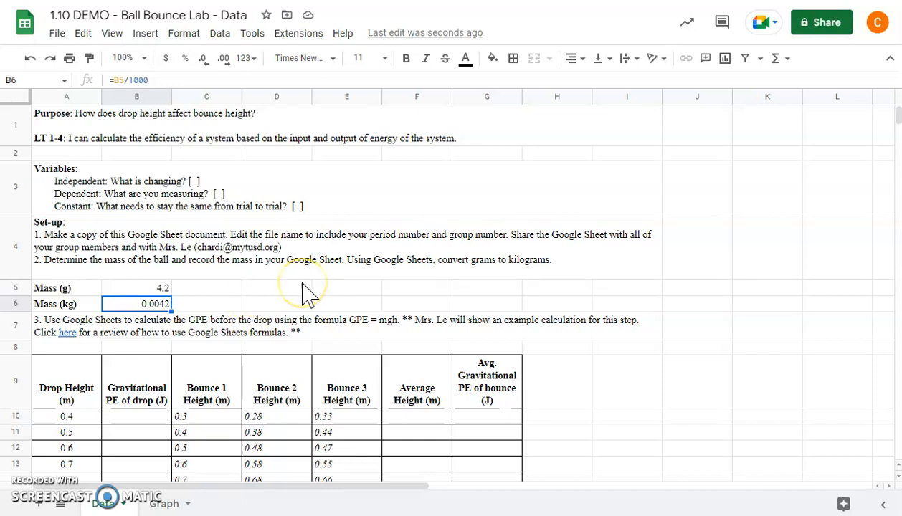
scroll(303, 292, "down", 3)
left_click_drag(194, 309, 351, 403)
left_click(355, 403)
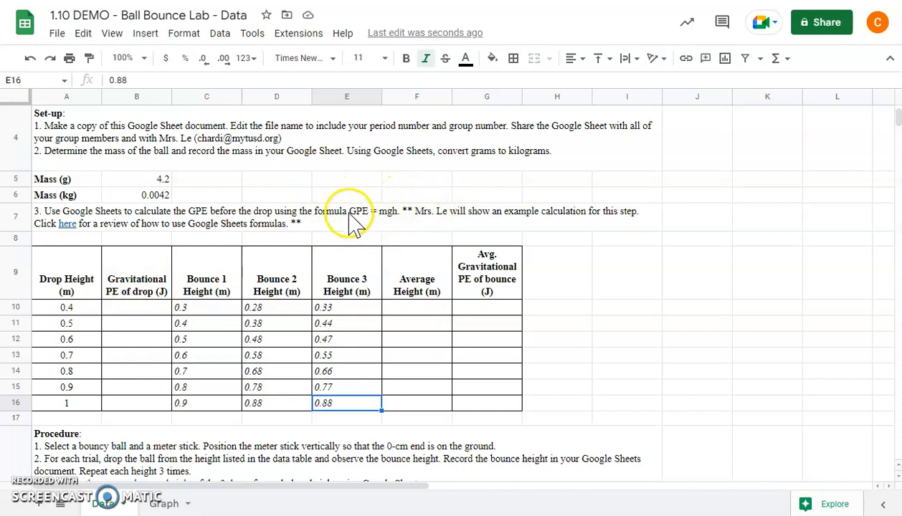
mouse_move(367, 218)
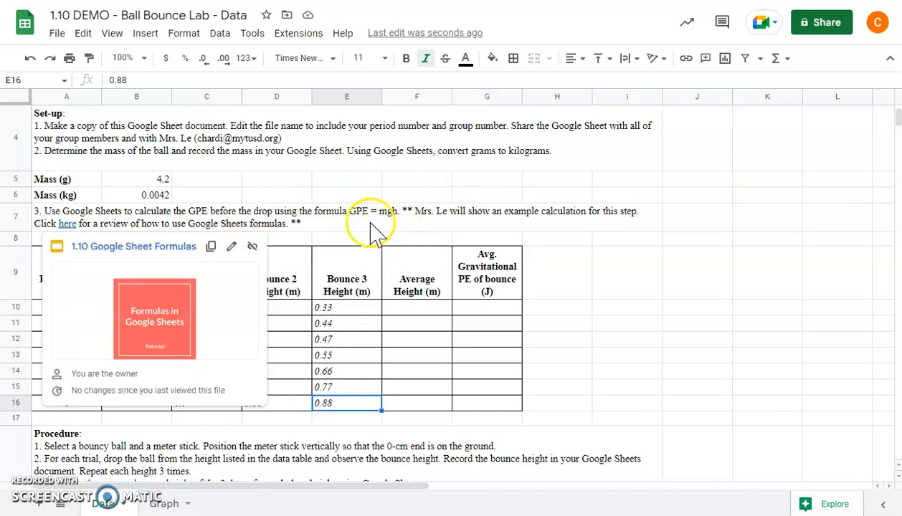
Step: Enter the label "acceleration due to gravity" in D6 and its value 9.8 in E6
left_click(260, 195)
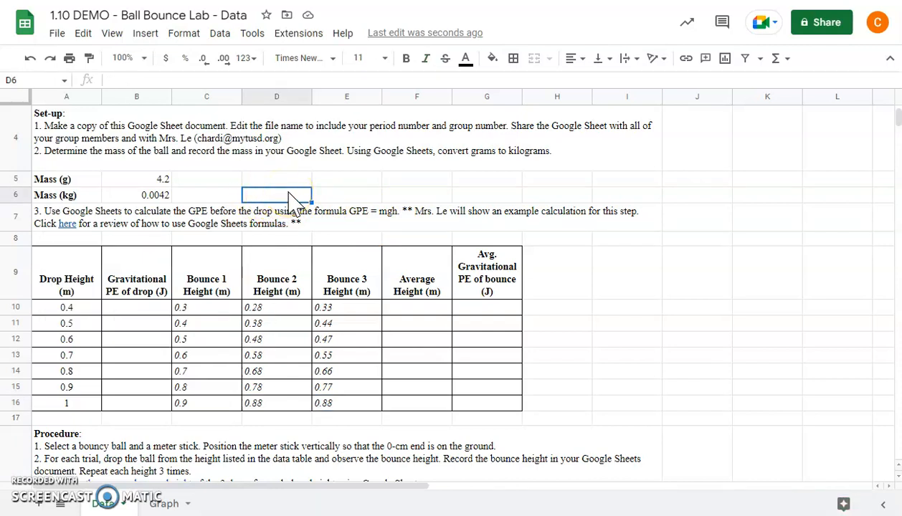
type("acceleratio")
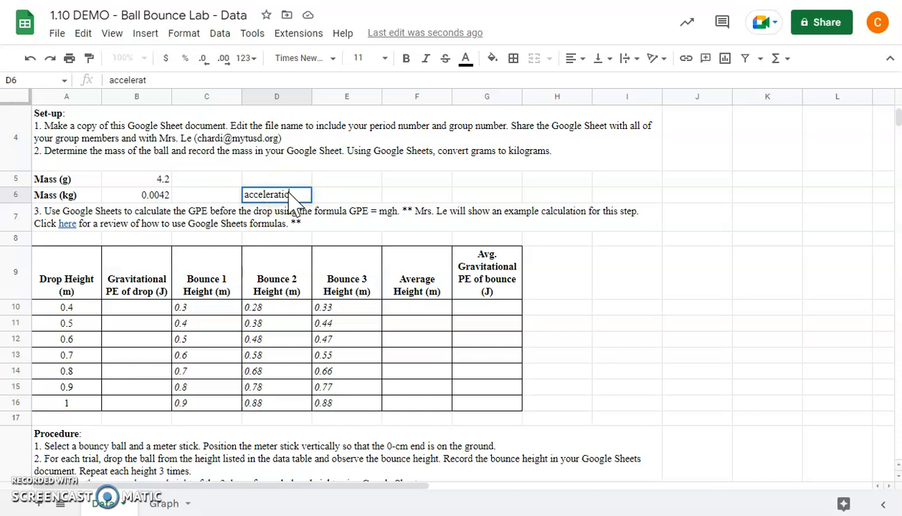
type("n due to gravity")
key("Tab")
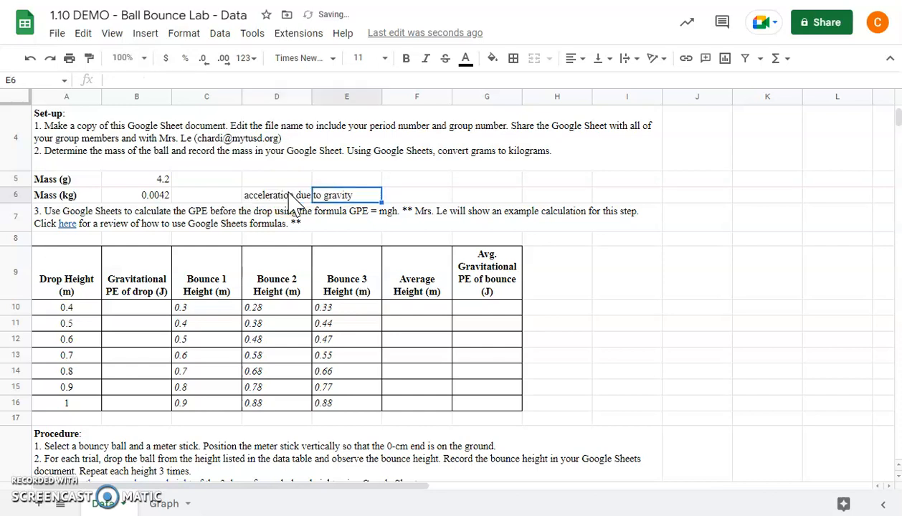
type("9.8")
key("Return")
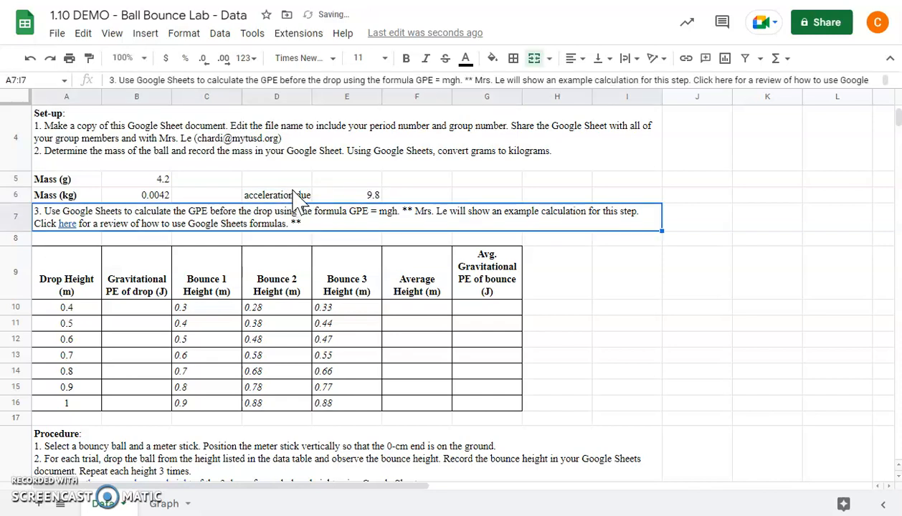
left_click(348, 193)
left_click(357, 193)
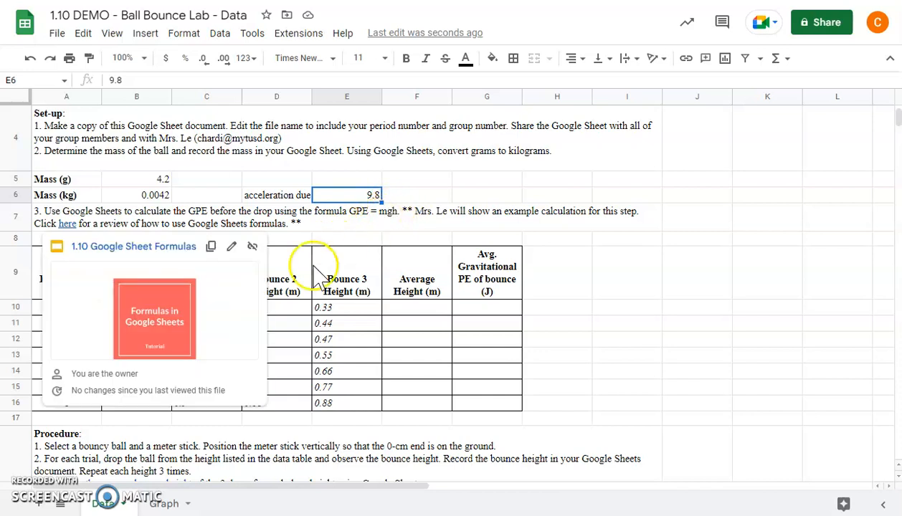
Step: Begin the gravitational PE of drop formula in B10 with an absolute reference to the kilogram mass, =$B$6
left_click(602, 309)
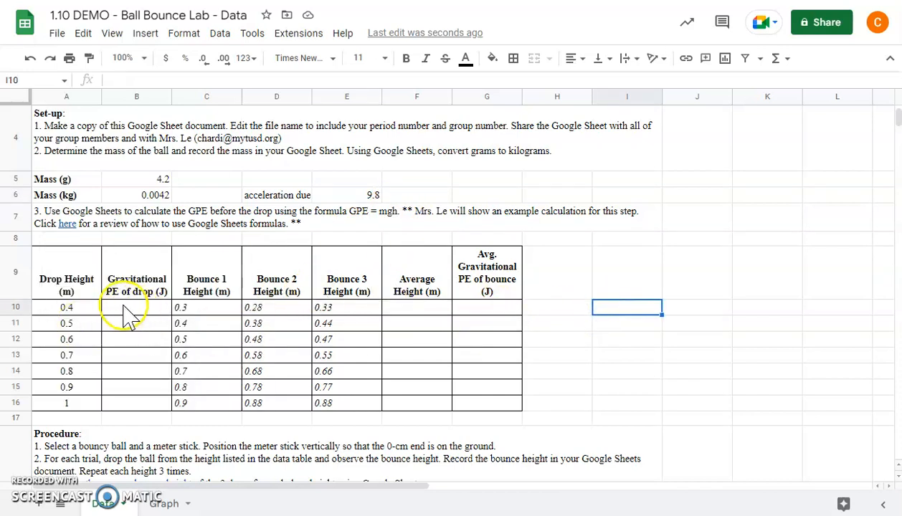
left_click(129, 307)
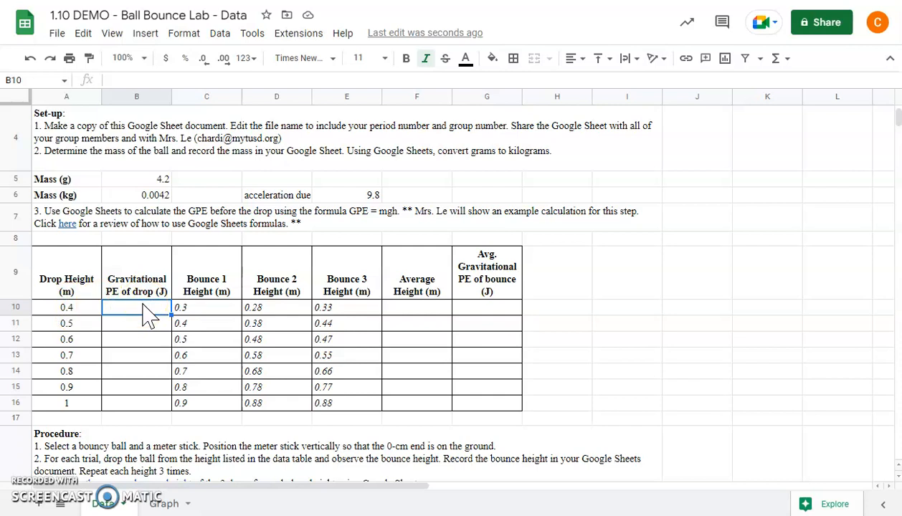
type("=")
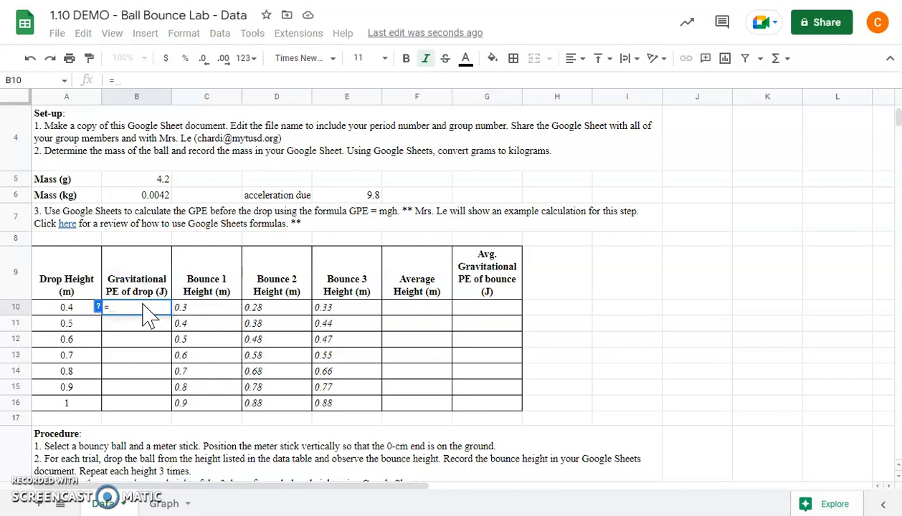
left_click(160, 199)
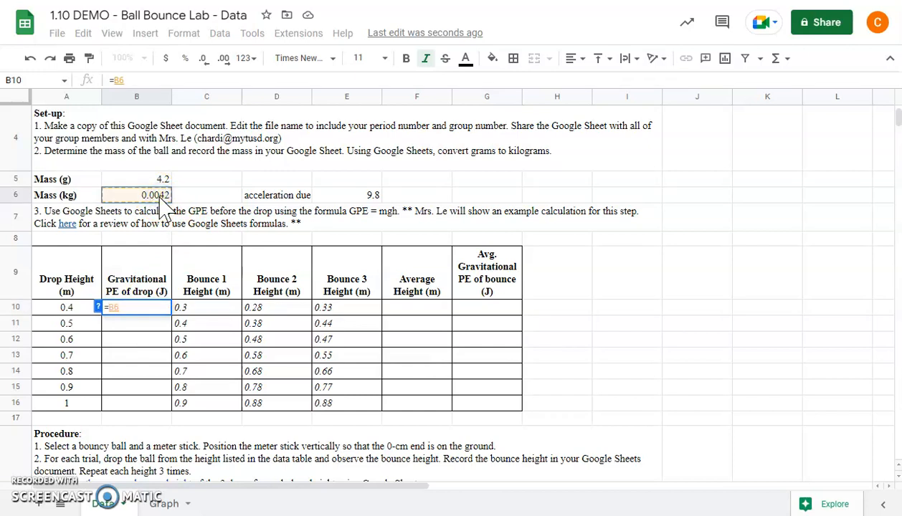
key("Left")
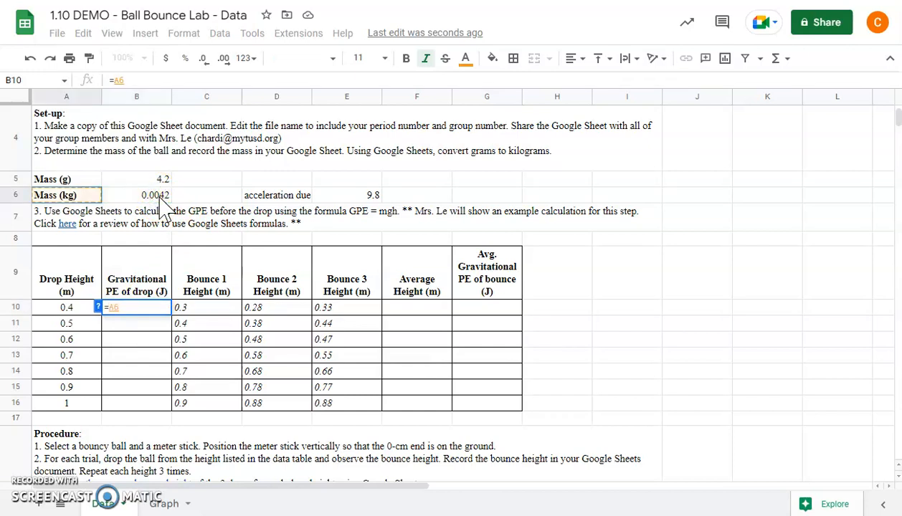
left_click(161, 198)
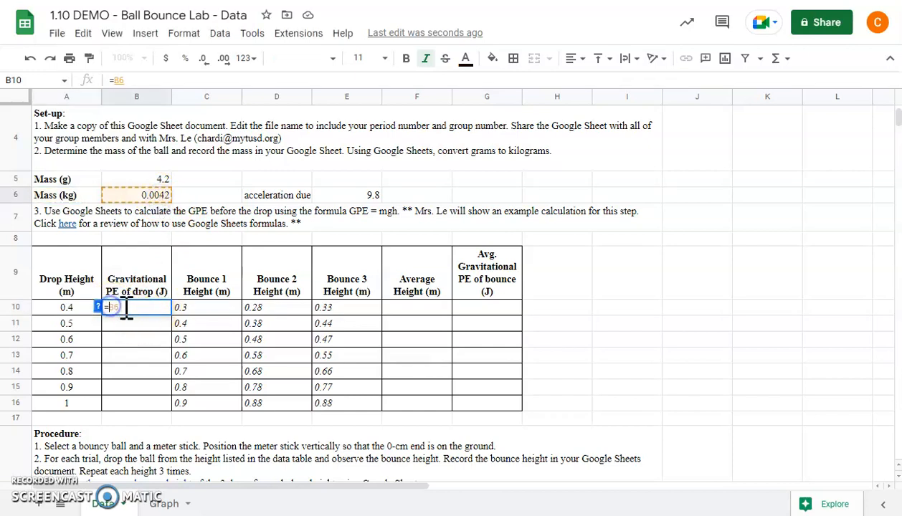
key("F4")
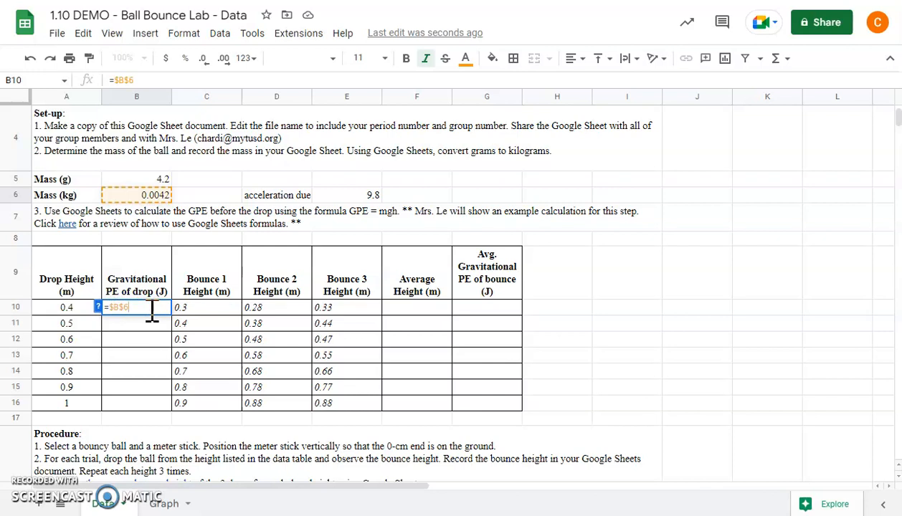
Step: Complete the B10 formula by multiplying by the absolute gravity value and the drop height, giving =$B$6*$E$6*A10
type("*")
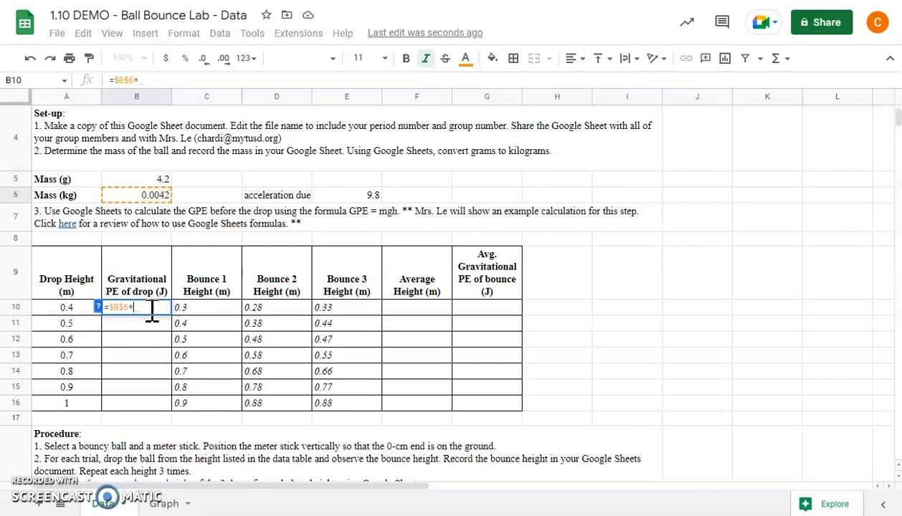
left_click(348, 195)
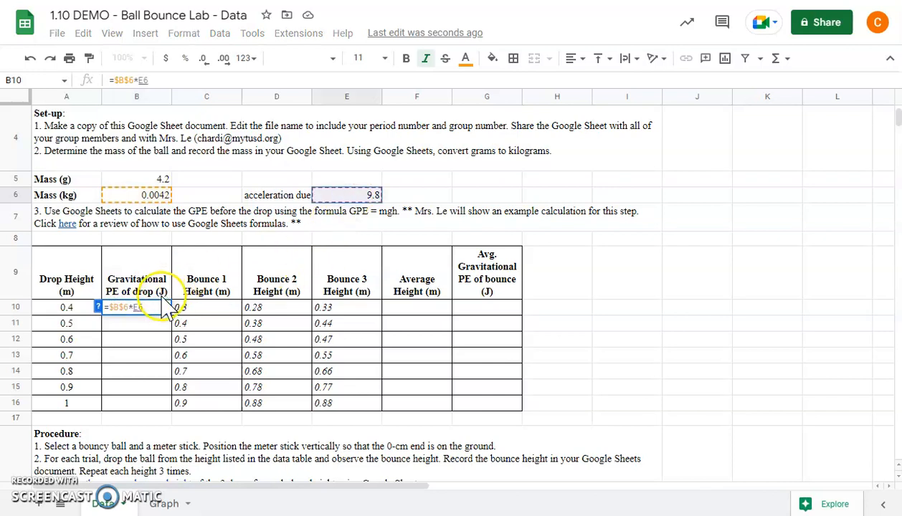
left_click(136, 308)
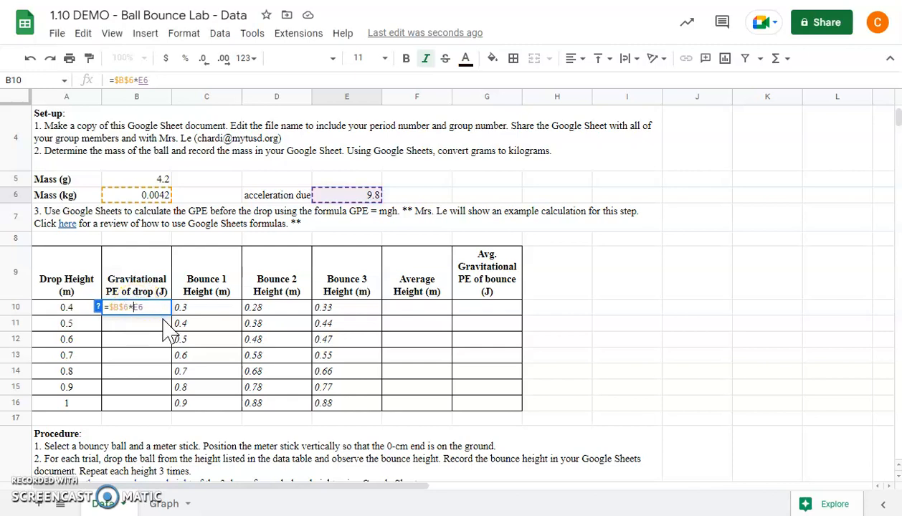
left_click(144, 308)
key("F4")
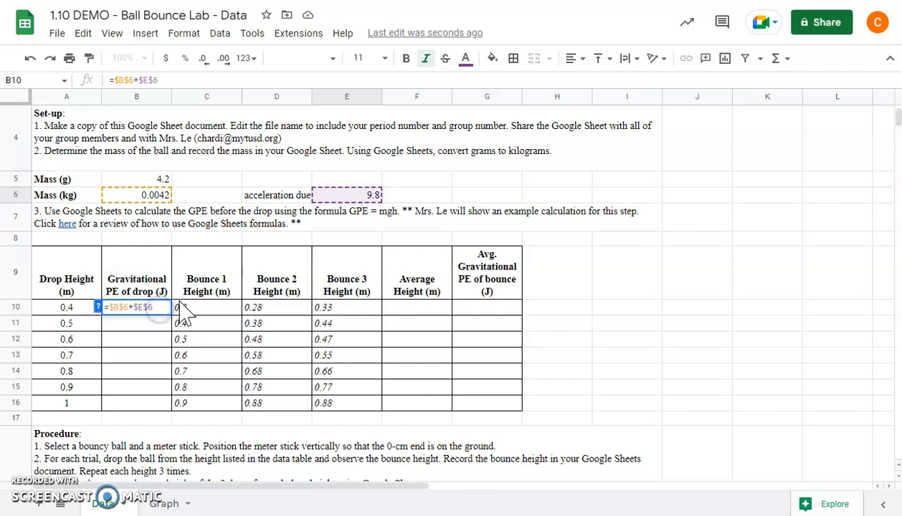
type("*")
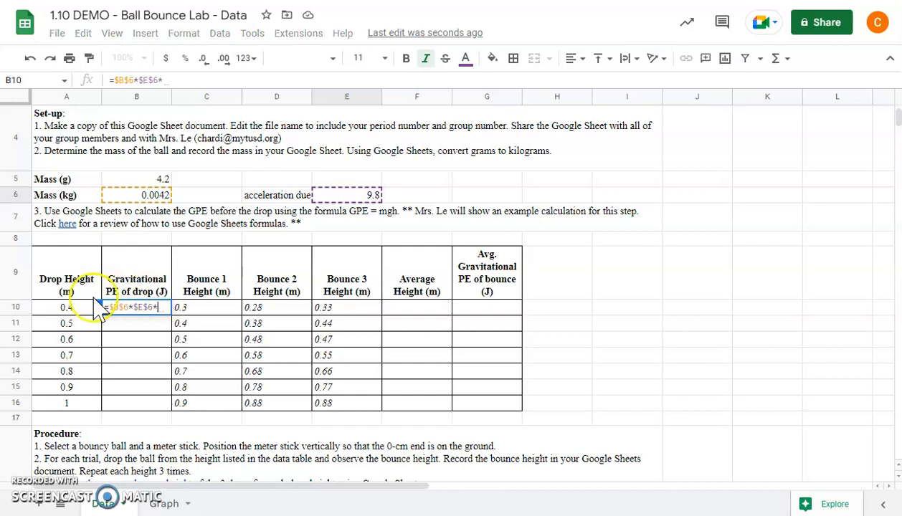
left_click(66, 308)
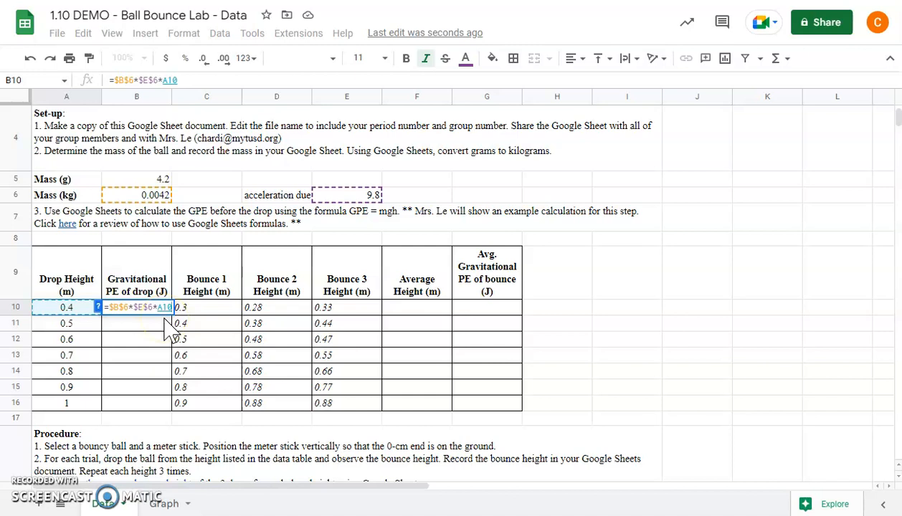
key("Return")
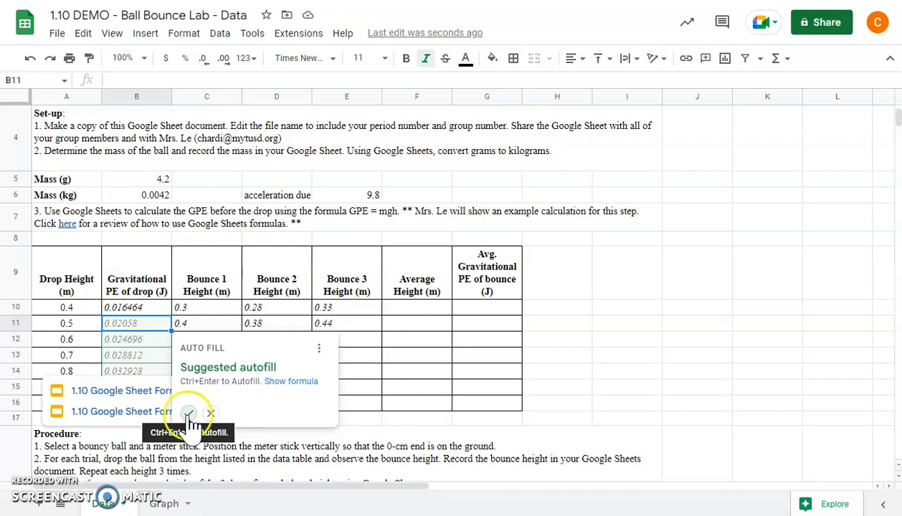
Step: Fill the gravitational PE of drop formula from B10 down to B16 and check the copied formulas in B11 to B13
left_click(253, 309)
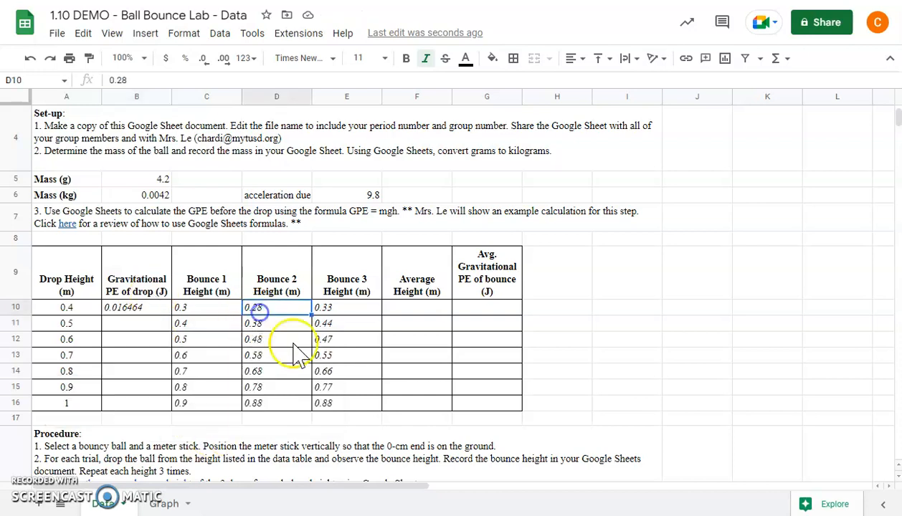
left_click(155, 309)
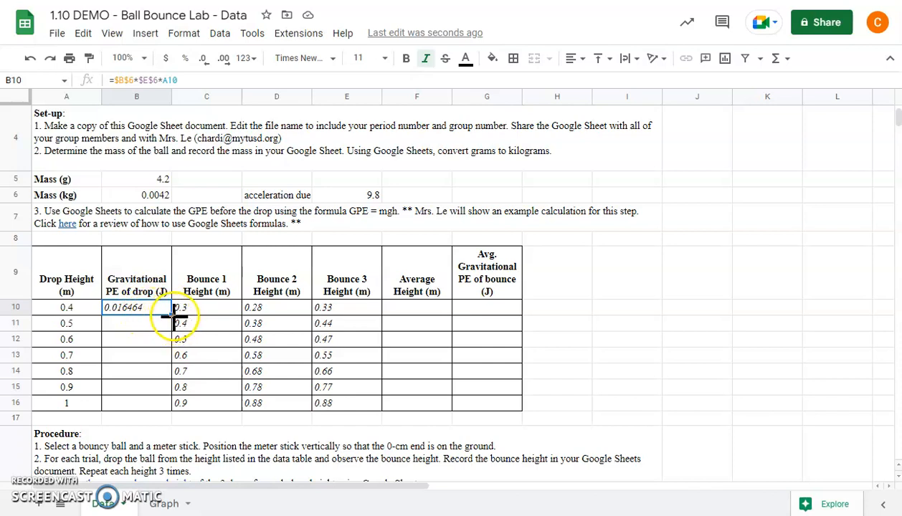
left_click_drag(170, 318, 163, 402)
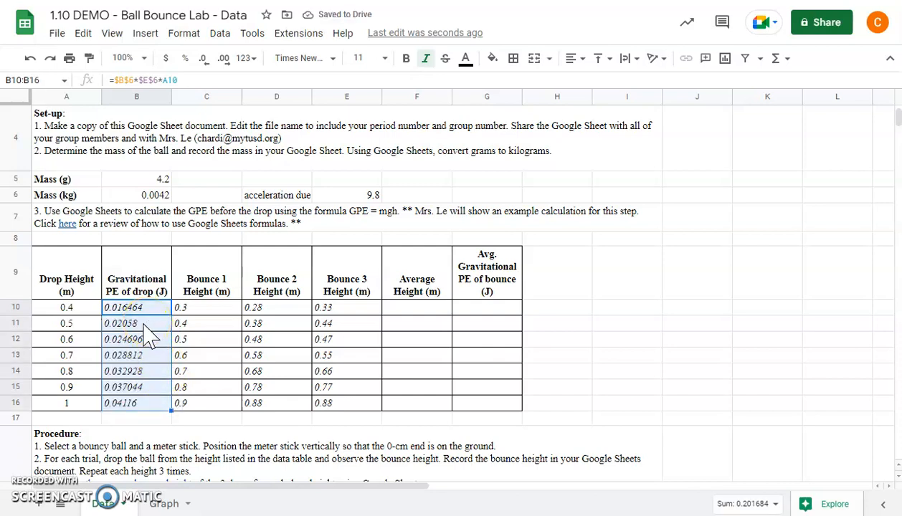
left_click(144, 325)
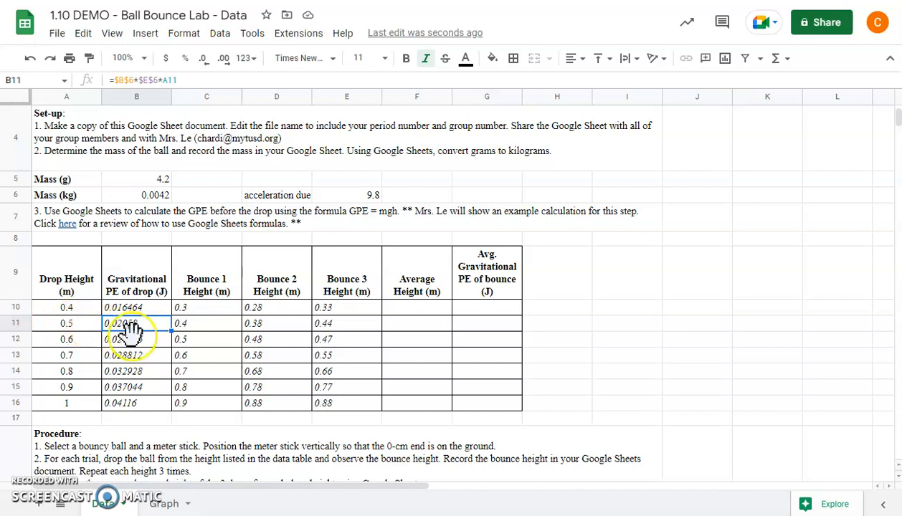
left_click(145, 343)
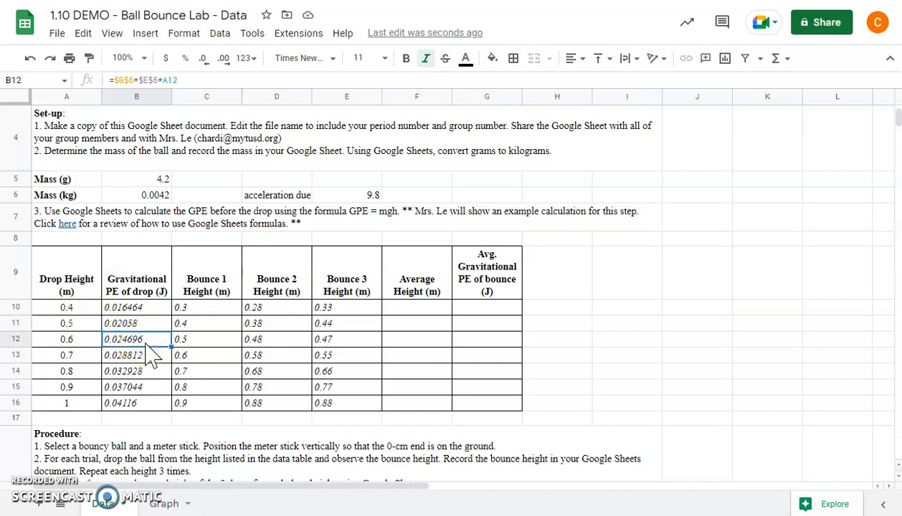
left_click(136, 356)
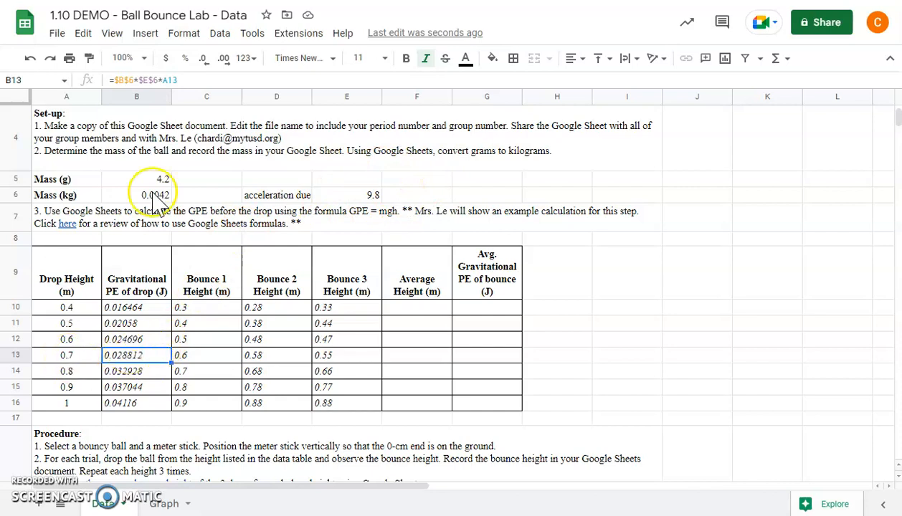
left_click(148, 354)
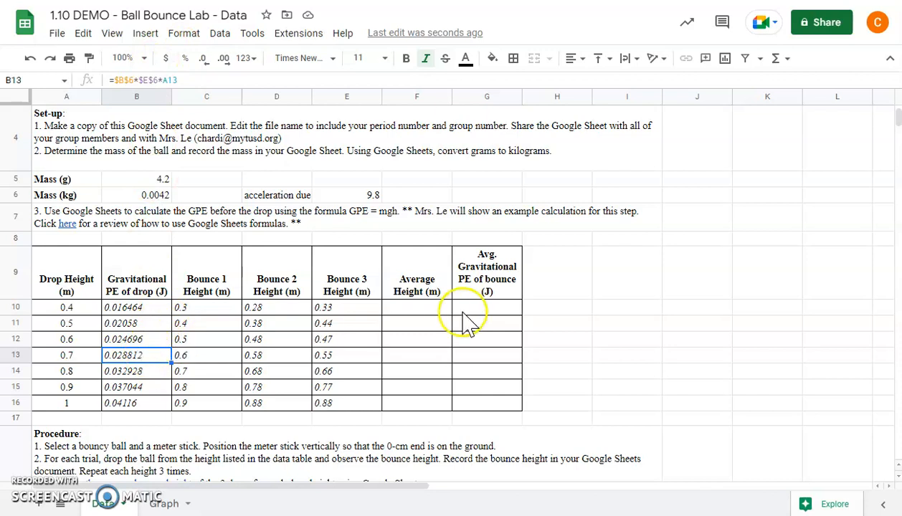
Step: Average the three bounce heights in F10 with =average(C10:E10) and accept the suggested autofill for F11:F16
left_click_drag(188, 309, 334, 403)
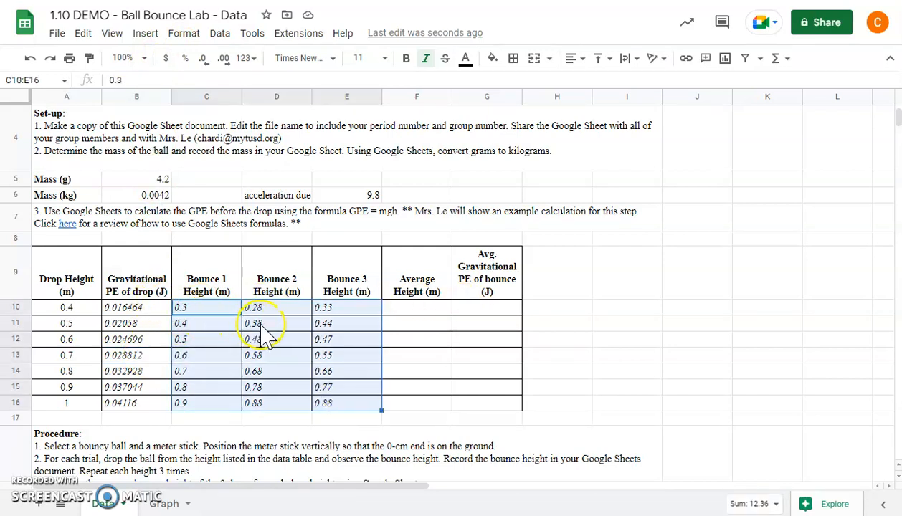
left_click(228, 309)
left_click(426, 310)
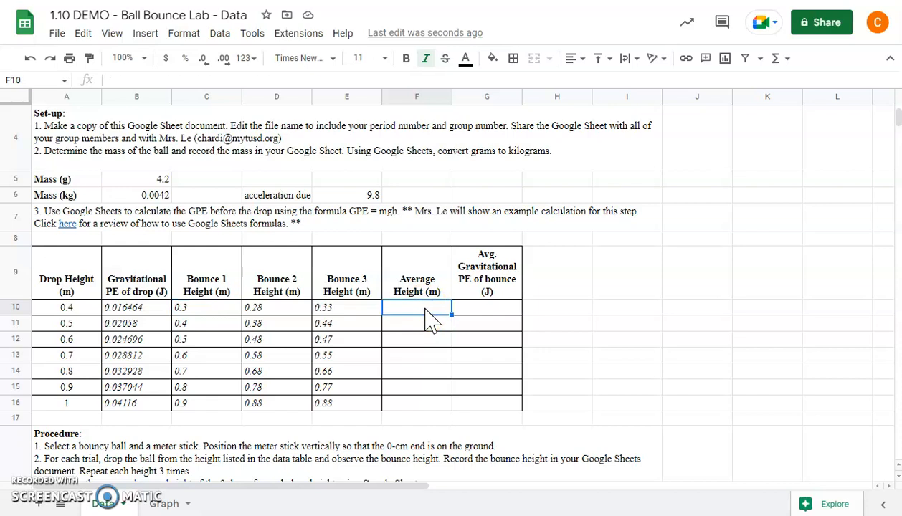
type("=average(")
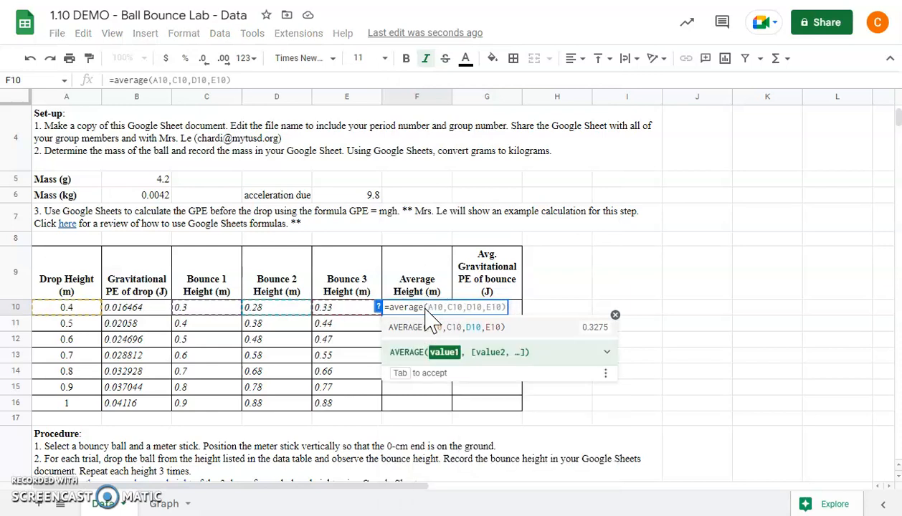
left_click(191, 309)
left_click_drag(191, 310, 345, 312)
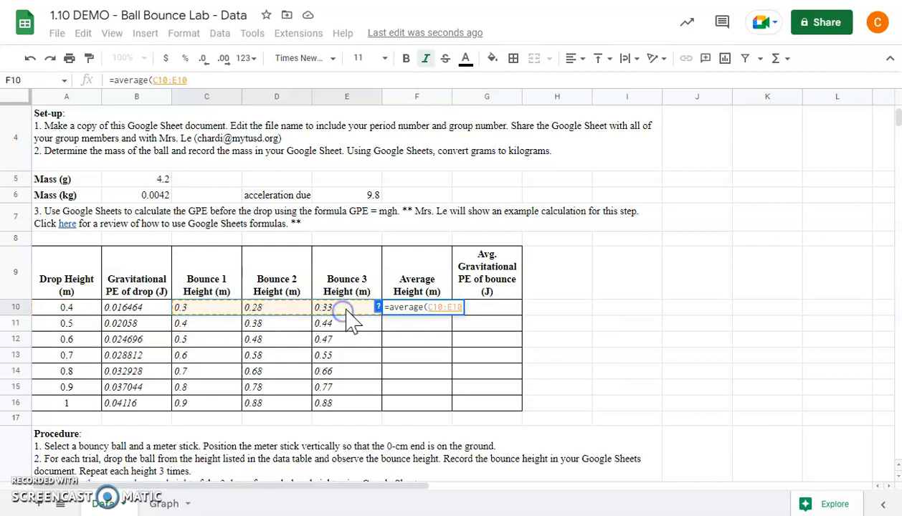
type(")")
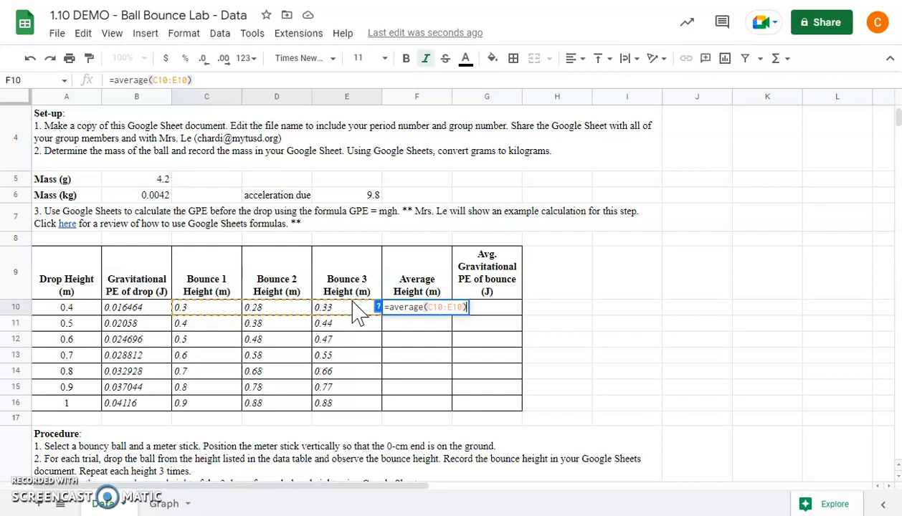
key("Return")
left_click(473, 416)
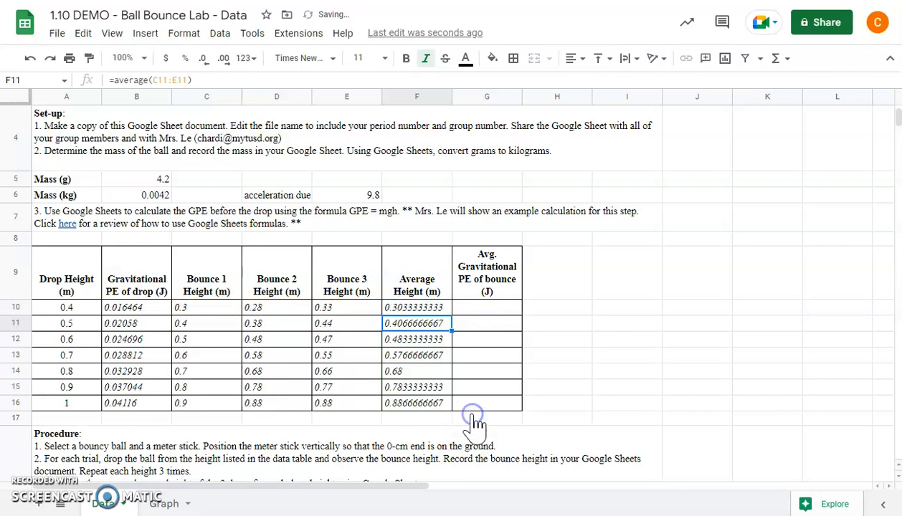
Step: Begin the average gravitational PE of bounce formula in G10 with an absolute reference to the kilogram mass, =$B$6
left_click(488, 307)
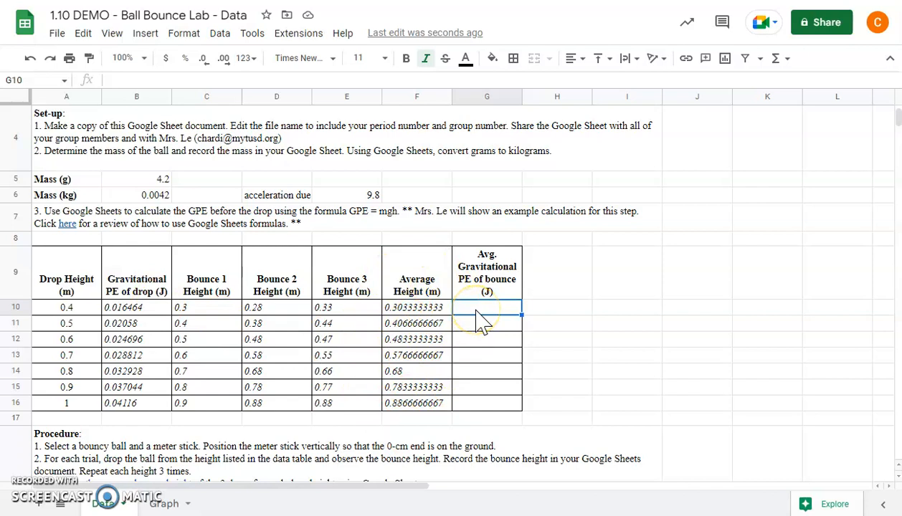
type("=")
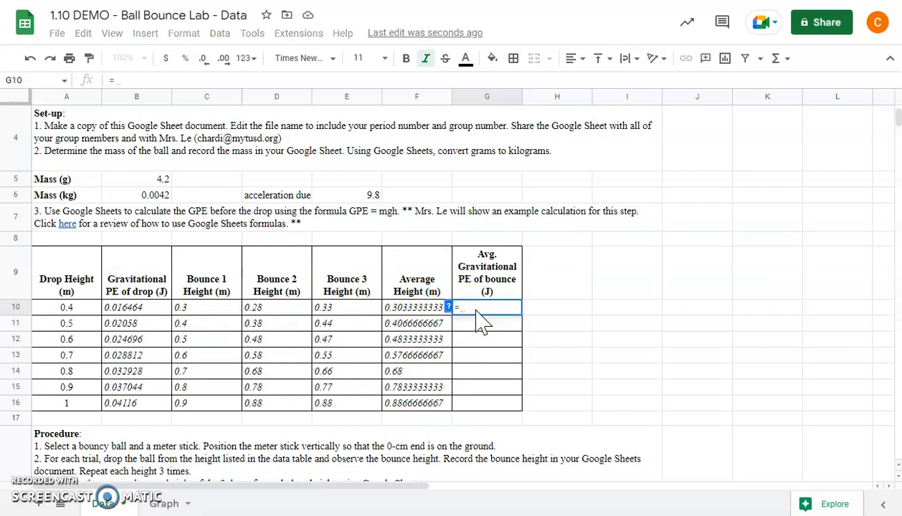
left_click(157, 196)
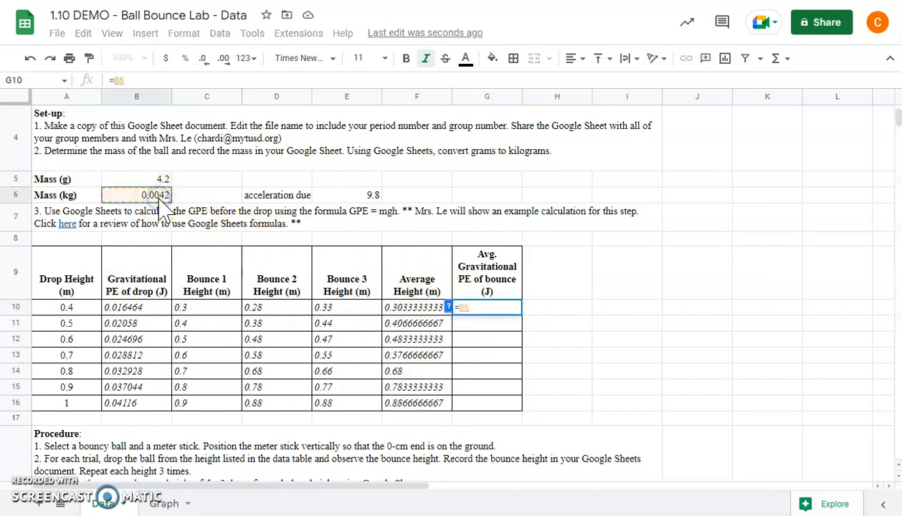
key("Left")
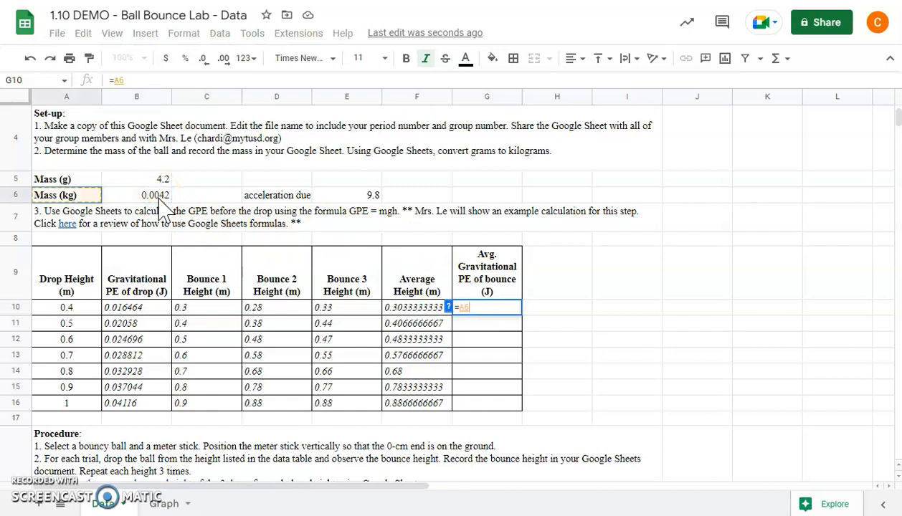
left_click(158, 198)
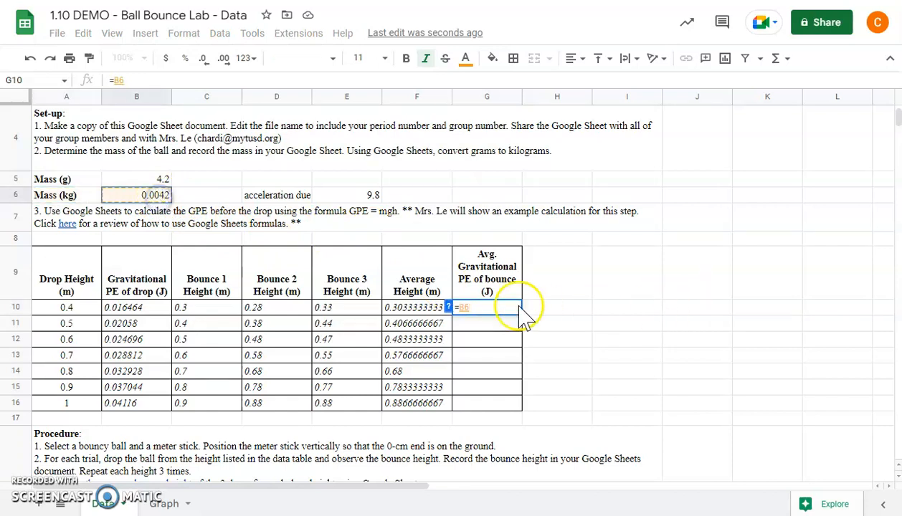
left_click(464, 308)
type("$")
left_click(472, 306)
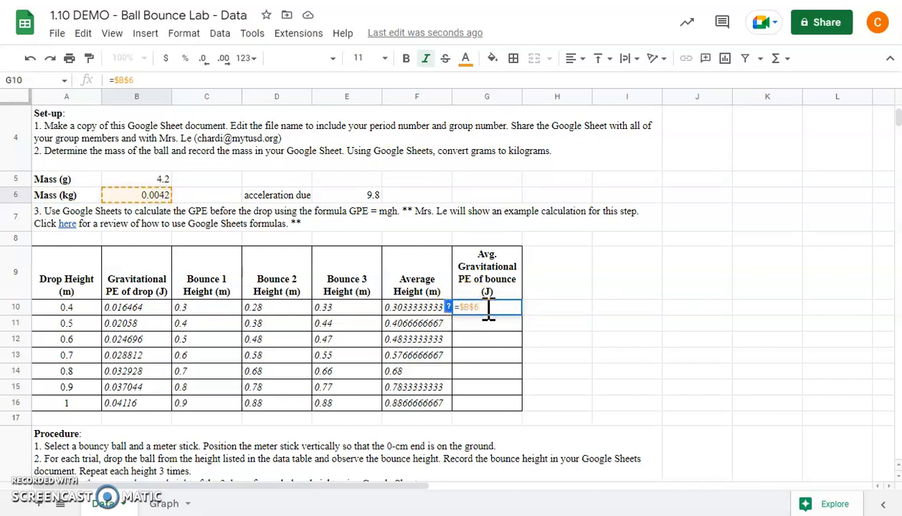
Step: Complete the G10 formula by multiplying by the absolute gravity value and the average height, giving =$B$6*$E$6*F10
type("*")
left_click(372, 204)
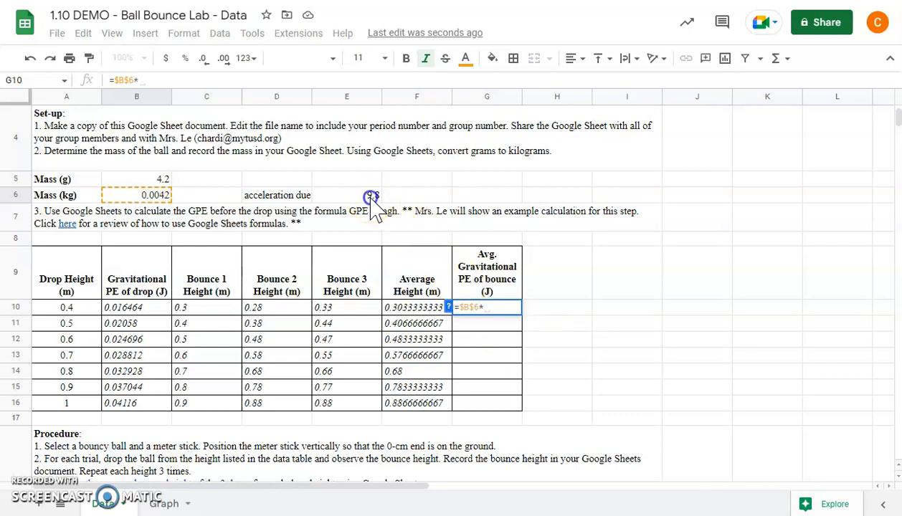
left_click(486, 306)
left_click(495, 307)
key("F4")
left_click(505, 307)
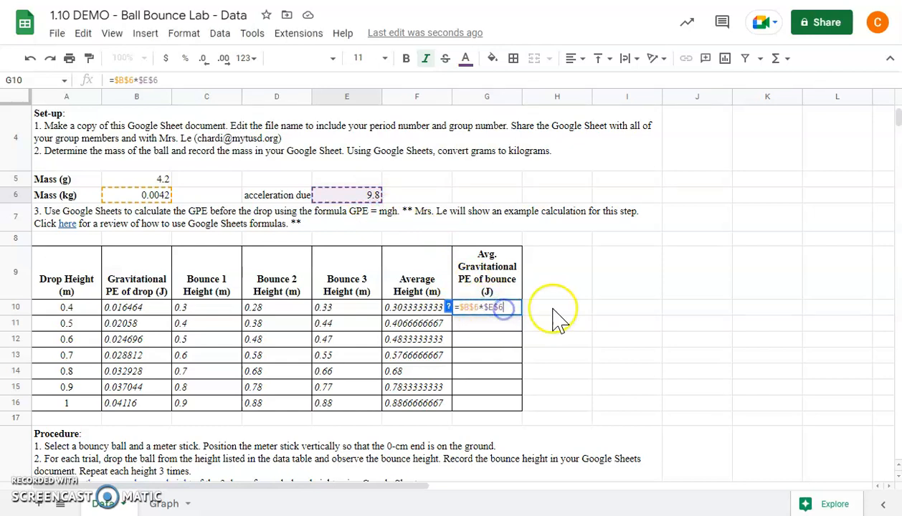
type("*")
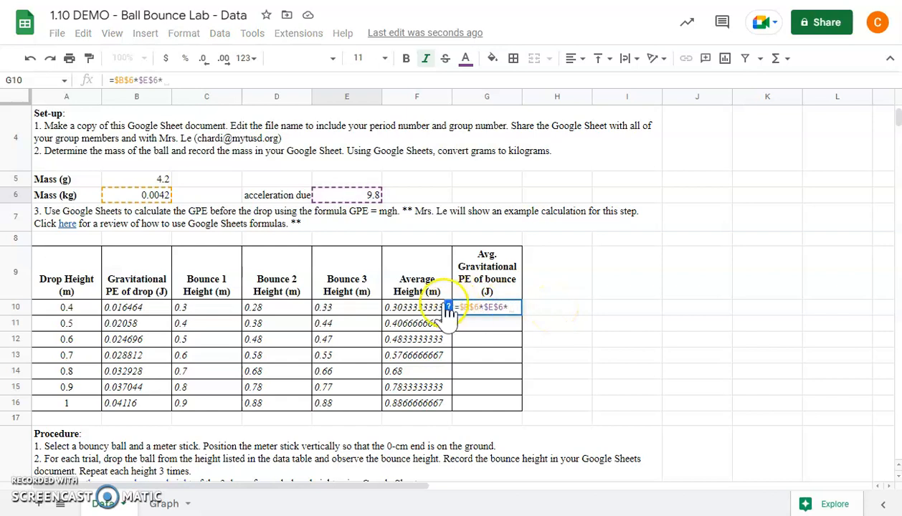
left_click(428, 309)
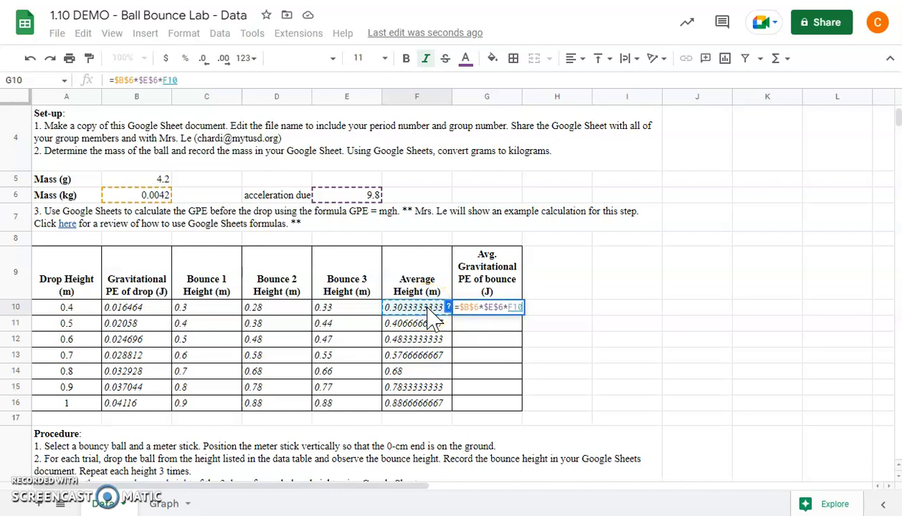
key("Return")
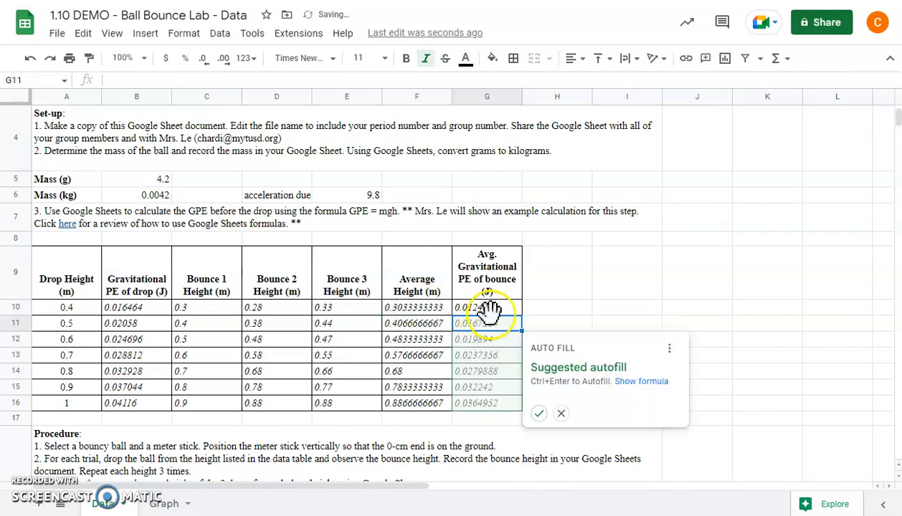
Step: Accept the suggested autofill for G11:G16 and check the filled formulas in the average gravitational PE of bounce column
left_click(536, 412)
left_click(494, 324)
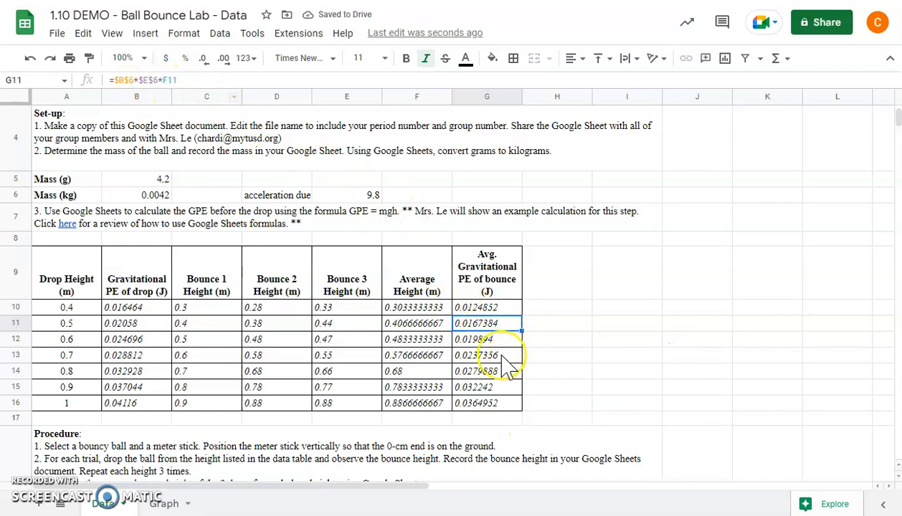
left_click(491, 340)
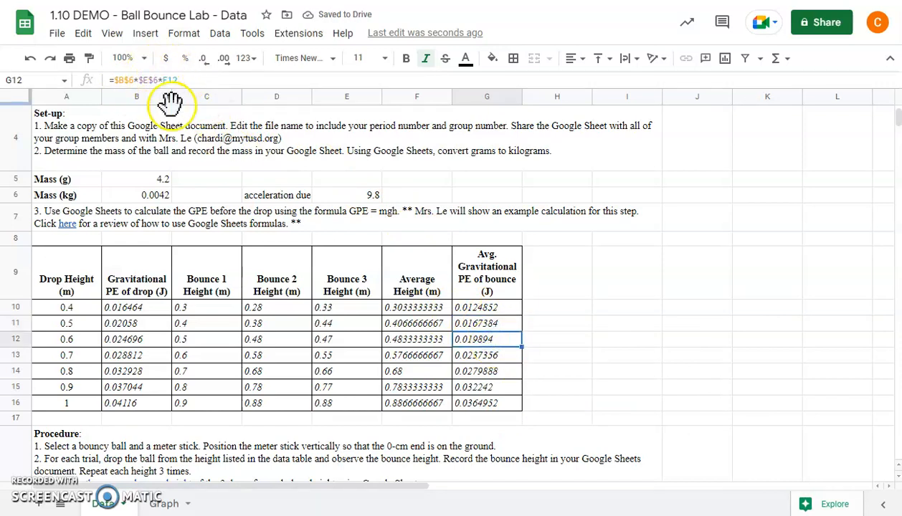
left_click(492, 356)
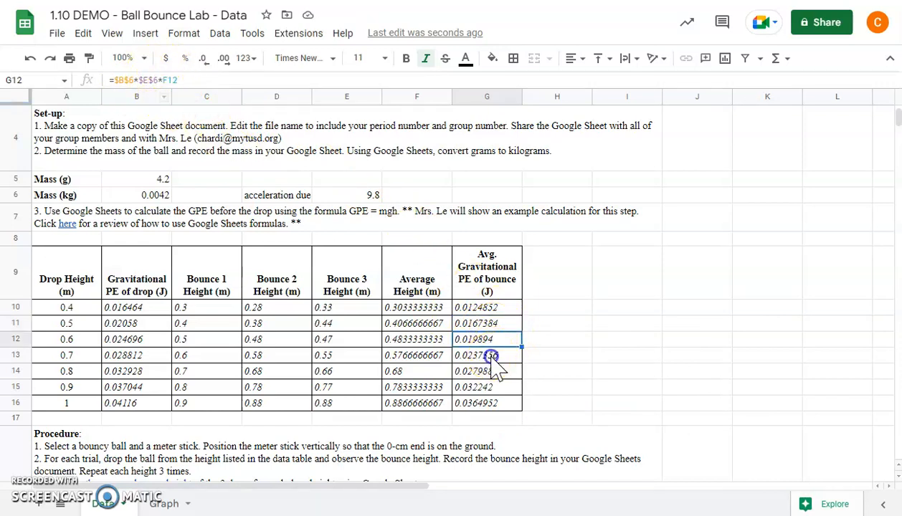
left_click(493, 371)
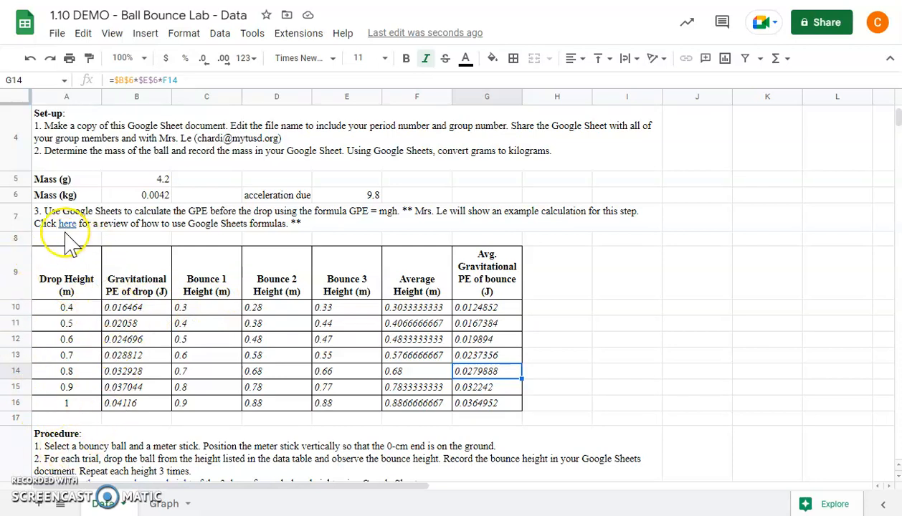
mouse_move(68, 223)
left_click(506, 273)
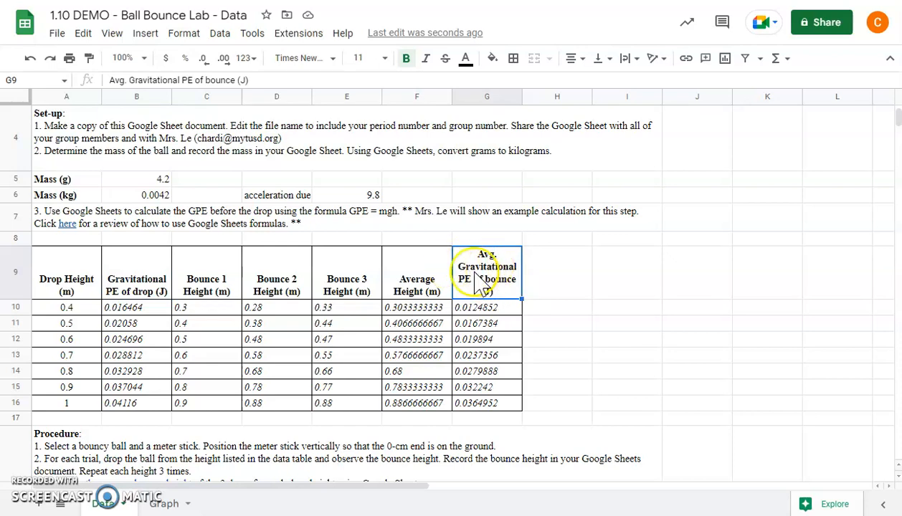
Step: Copy the drop height and gravitational PE of drop columns, A9:B16, and select J9 as the paste destination
left_click_drag(63, 276, 145, 407)
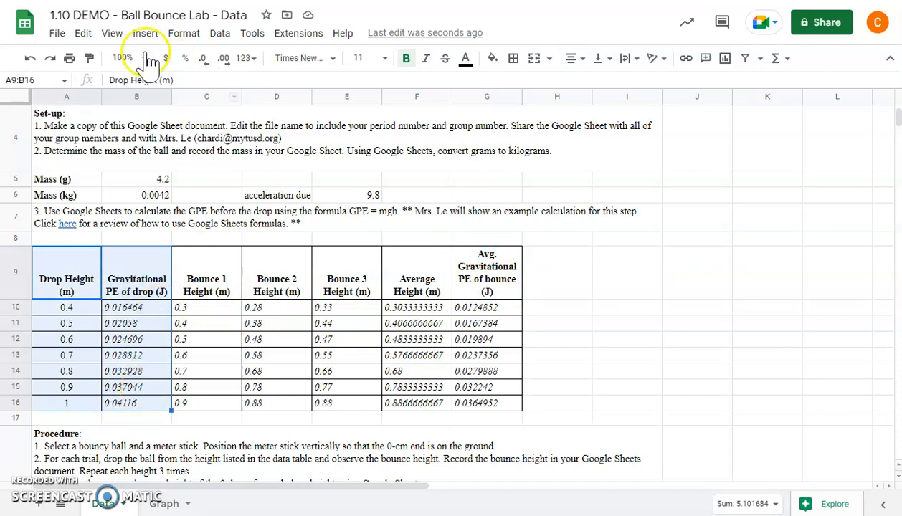
left_click(83, 33)
left_click(111, 137)
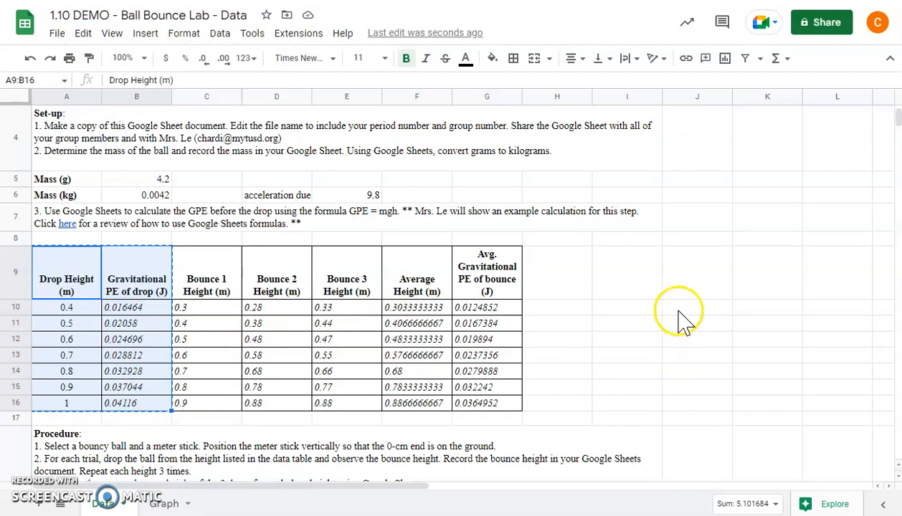
left_click(698, 282)
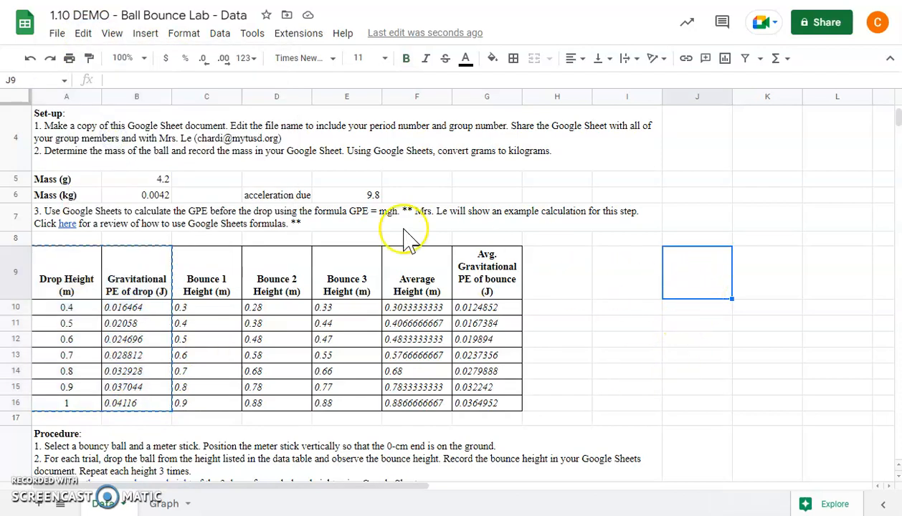
Step: Try pasting the copied columns at J9 as values only and undo that paste
left_click(83, 33)
mouse_move(147, 188)
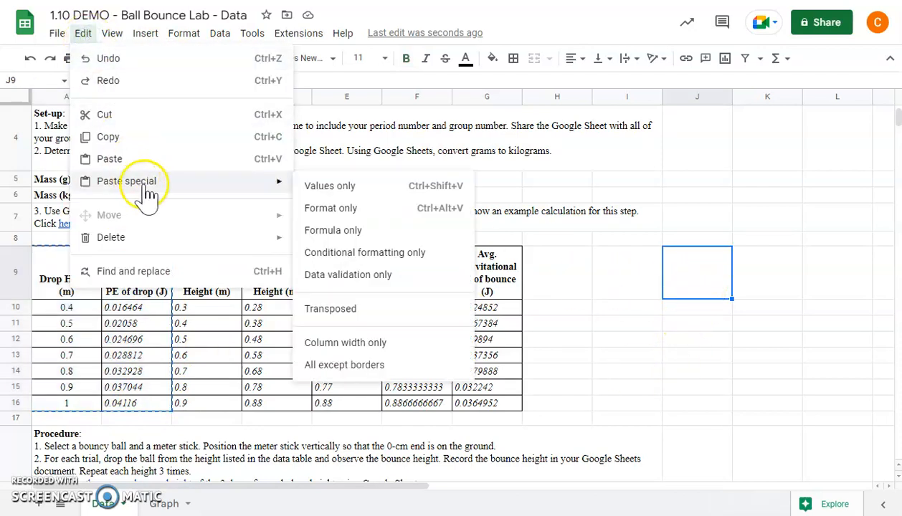
left_click(381, 184)
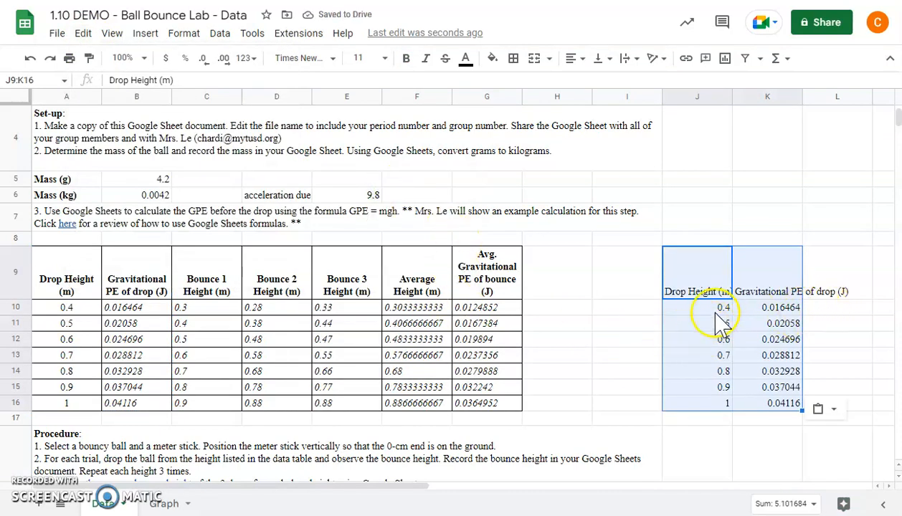
left_click(31, 58)
Step: Paste the copied drop height and PE columns with their formatting into J9:K16
left_click(83, 33)
left_click(141, 157)
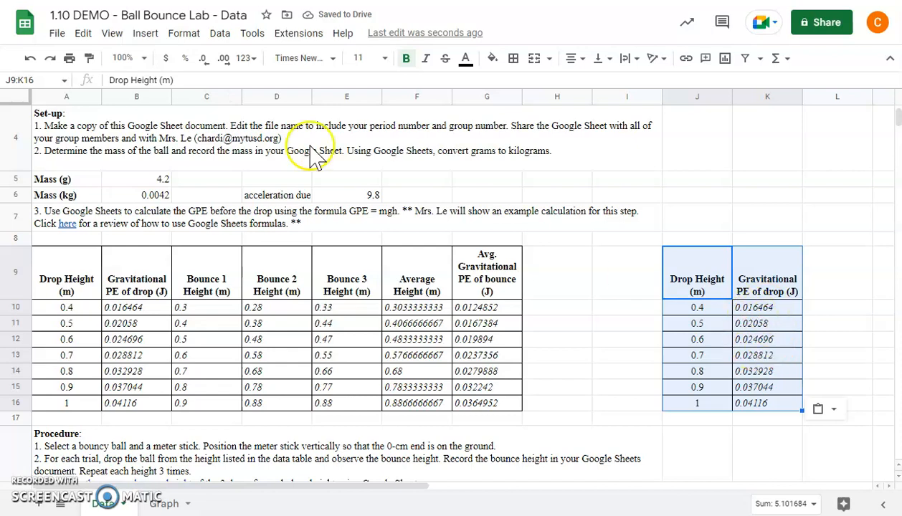
Step: Undo the formatted paste and paste the copied drop height and PE of drop columns at J9 as values only
left_click(26, 61)
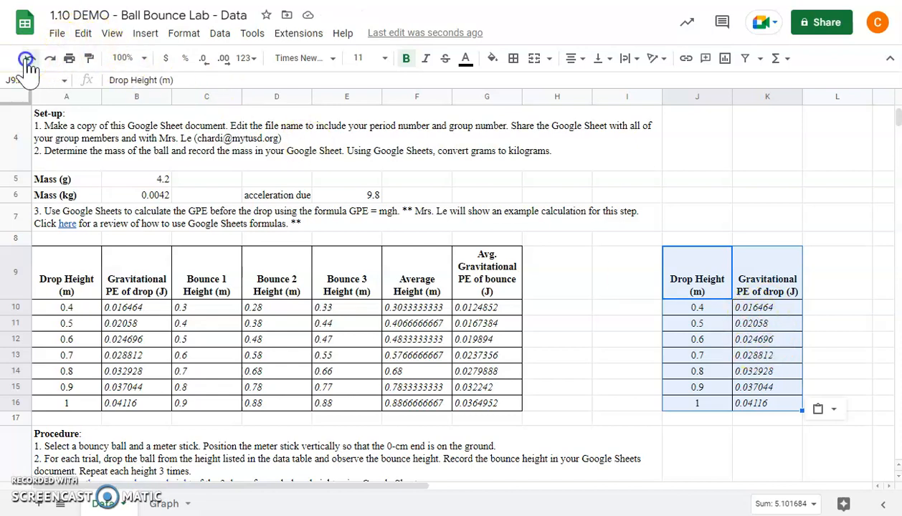
left_click(85, 33)
mouse_move(226, 184)
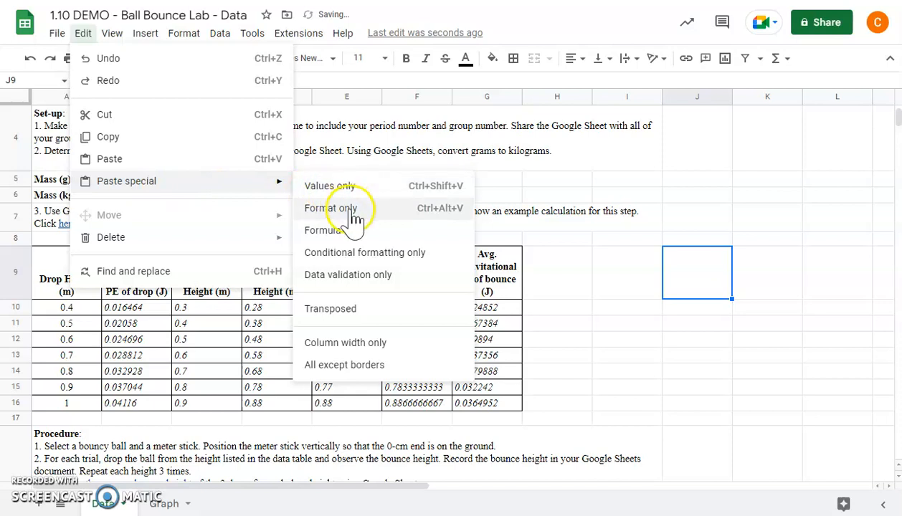
left_click(361, 186)
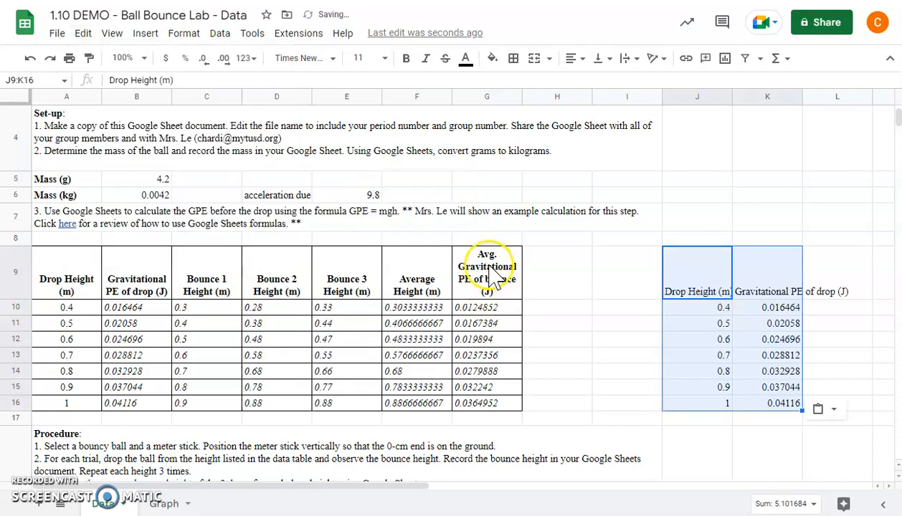
Step: Copy the average gravitational PE of bounce column, G9:G16, and paste it at L9 as values only
left_click_drag(487, 260, 487, 403)
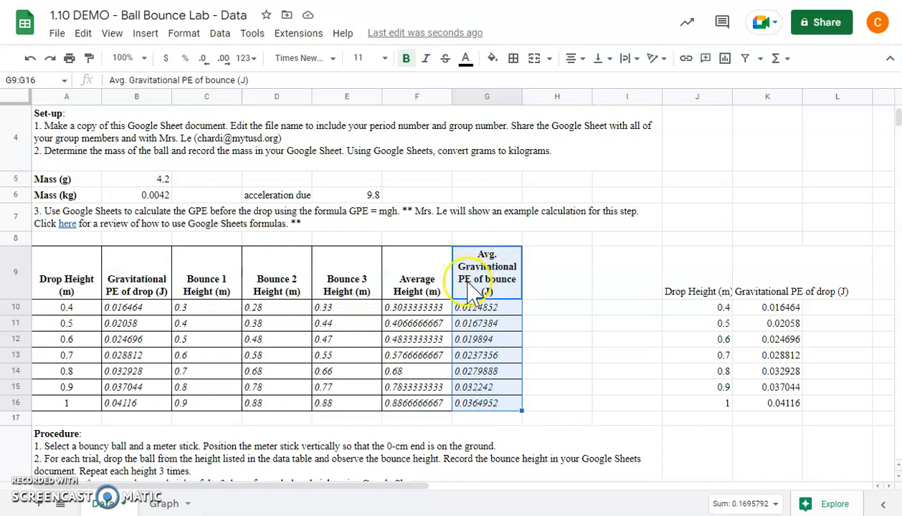
left_click(83, 33)
left_click(115, 137)
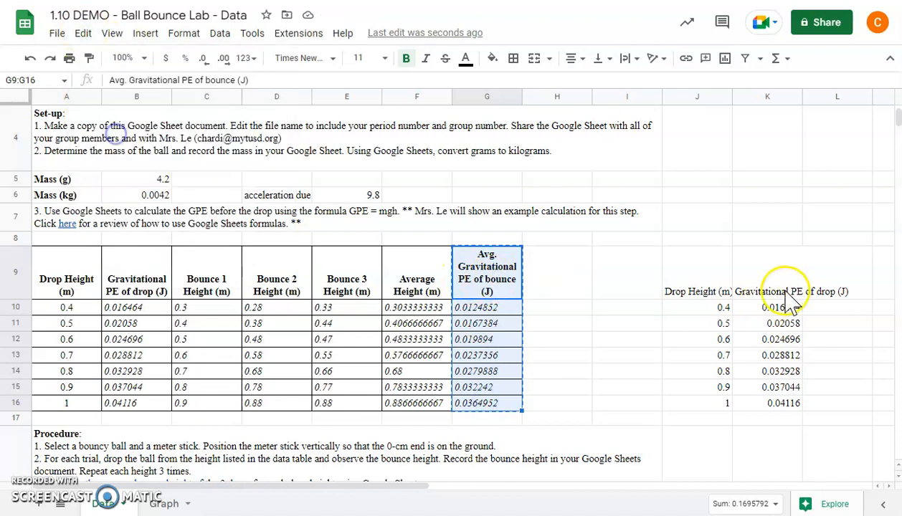
left_click(832, 287)
left_click(83, 33)
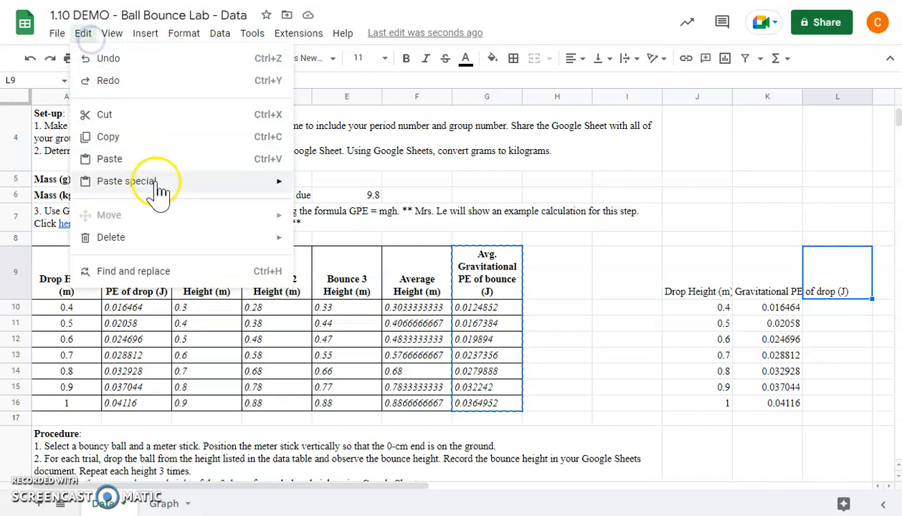
mouse_move(157, 188)
left_click(377, 193)
left_click(726, 374)
left_click_drag(705, 287, 855, 401)
left_click_drag(695, 273, 717, 403)
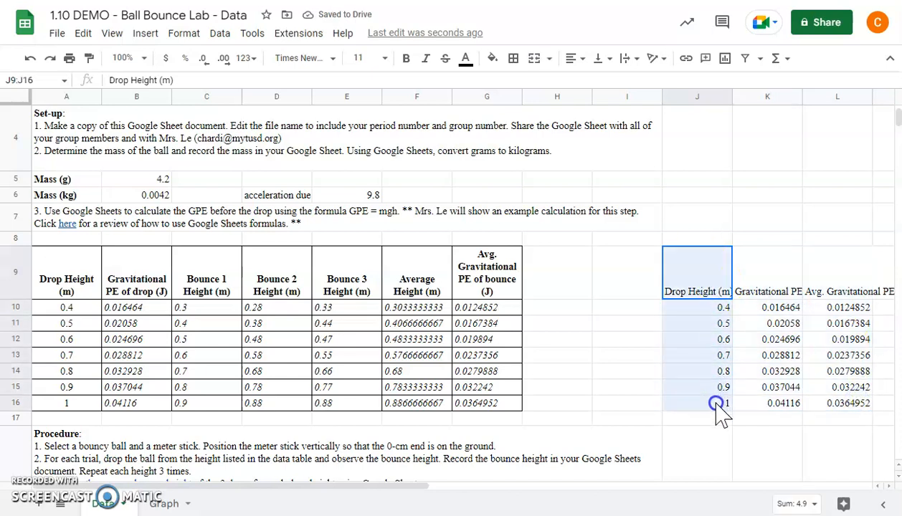
left_click_drag(765, 282, 850, 405)
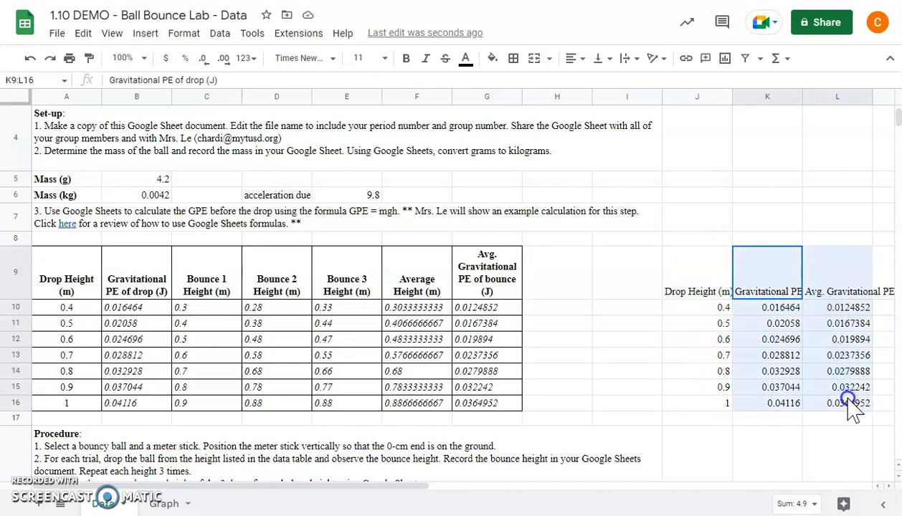
left_click(779, 278)
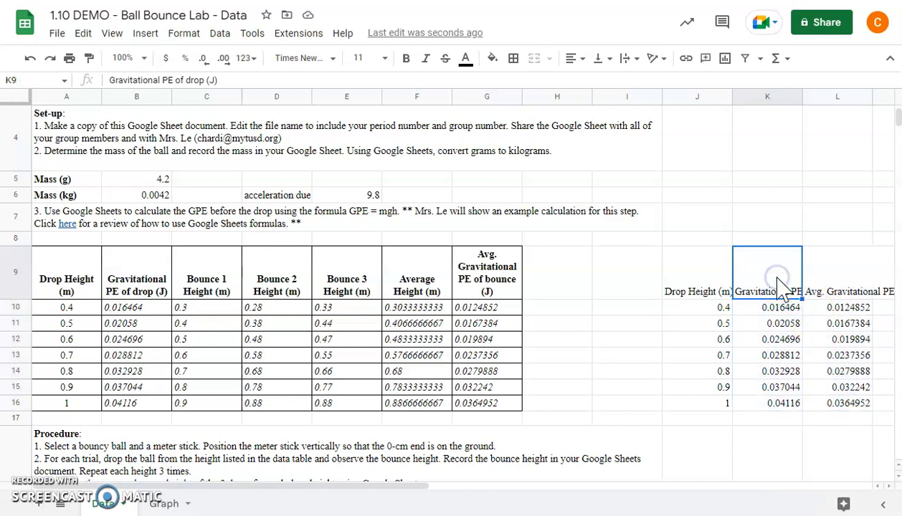
left_click(843, 276)
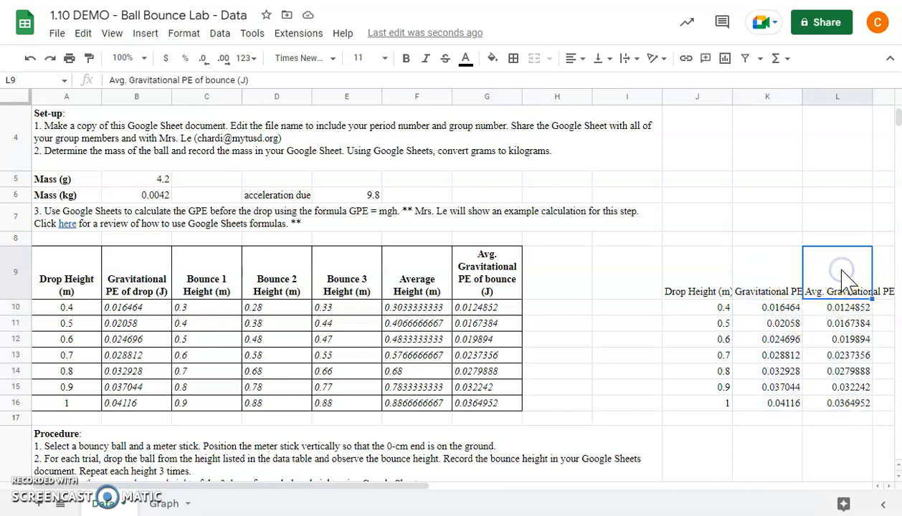
Step: Insert a chart from the copied table in J9:L16 and set its type to line chart
left_click_drag(707, 272, 864, 412)
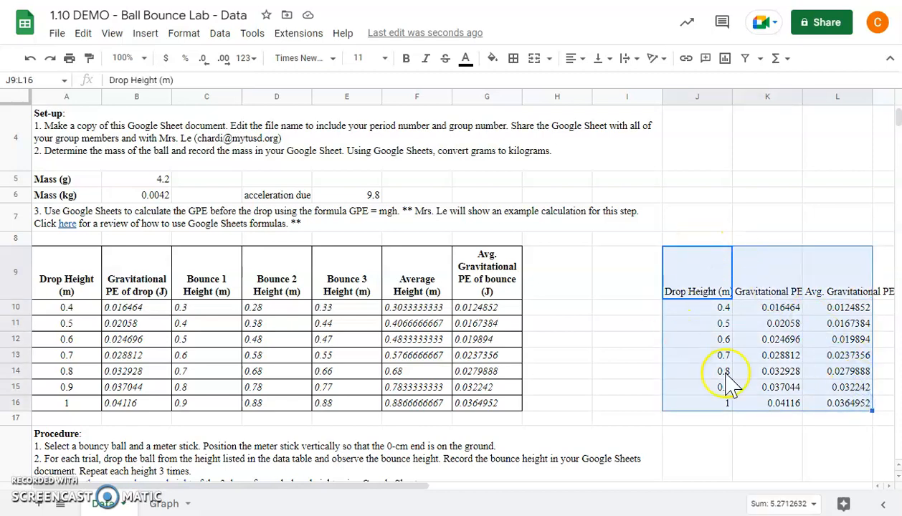
left_click(145, 34)
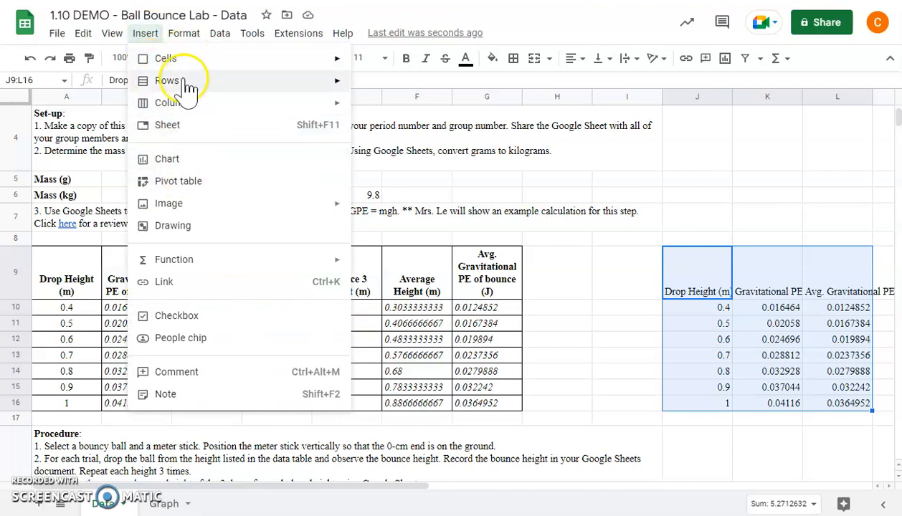
left_click(186, 160)
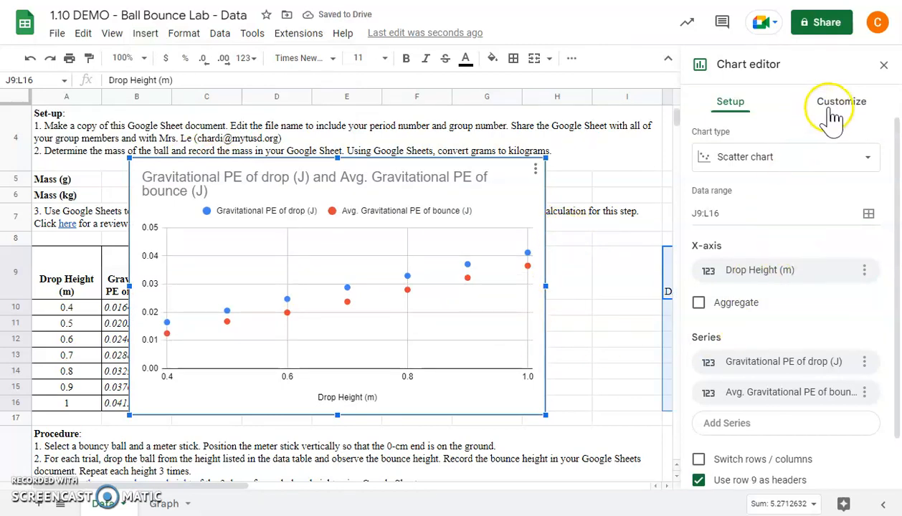
left_click(782, 158)
left_click(819, 235)
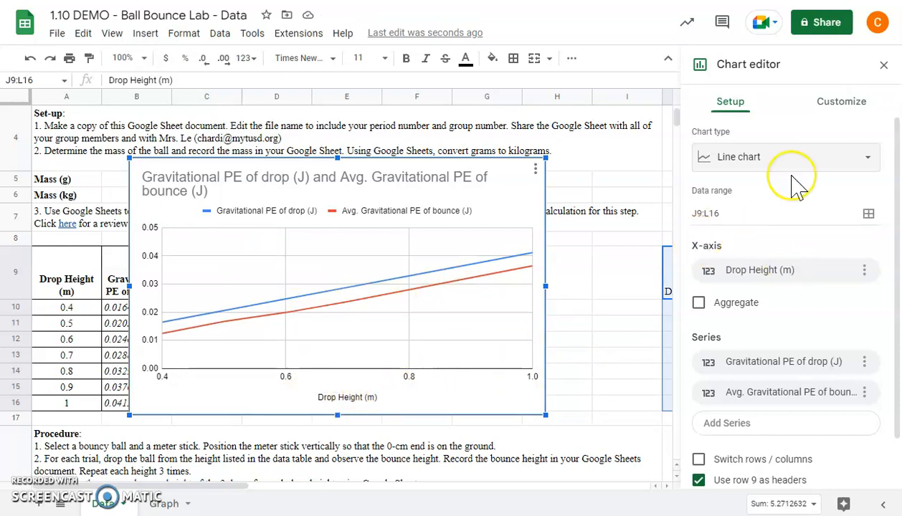
Step: Set the chart's vertical axis title to "Gravitational Potential Energy (J)"
left_click(833, 111)
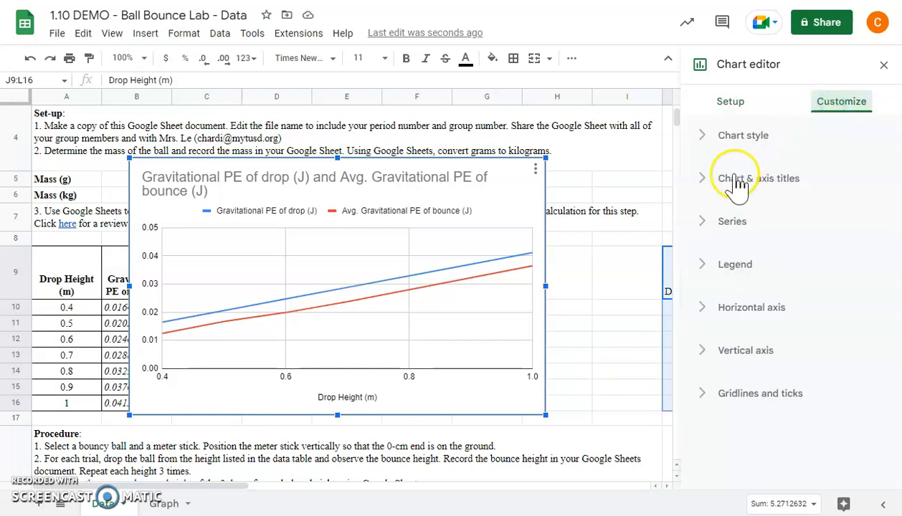
left_click(703, 180)
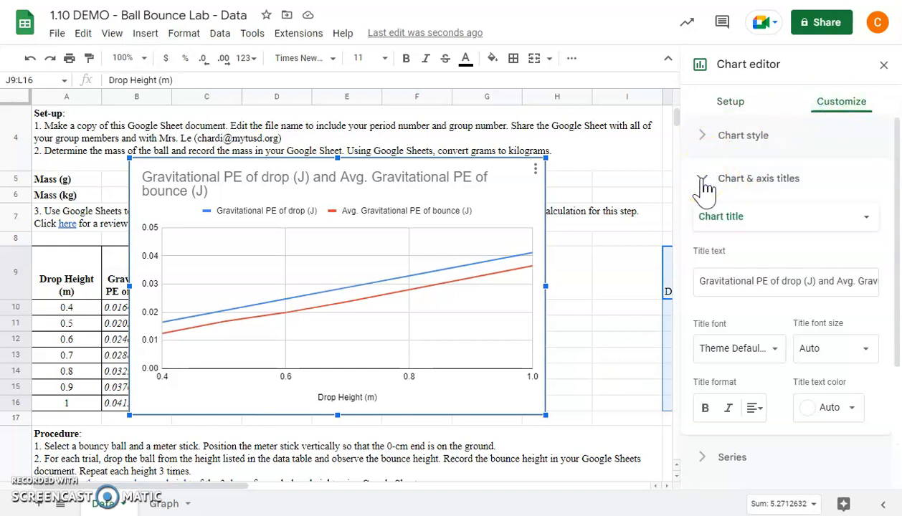
left_click(755, 219)
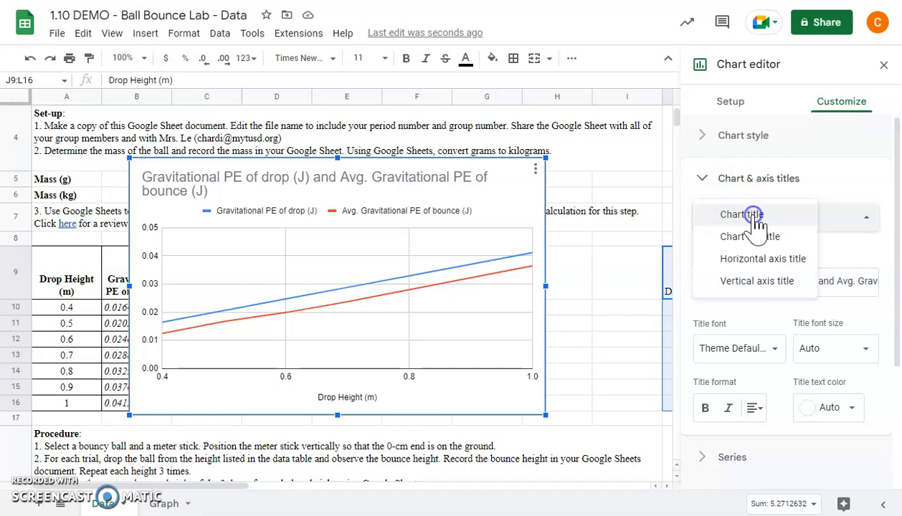
left_click(759, 280)
left_click(748, 273)
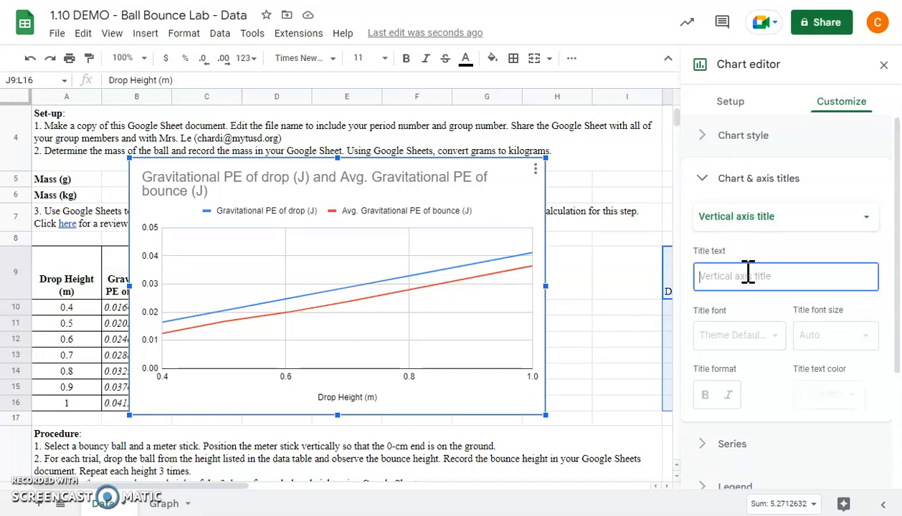
type("Gravitational Potential Energy (J")
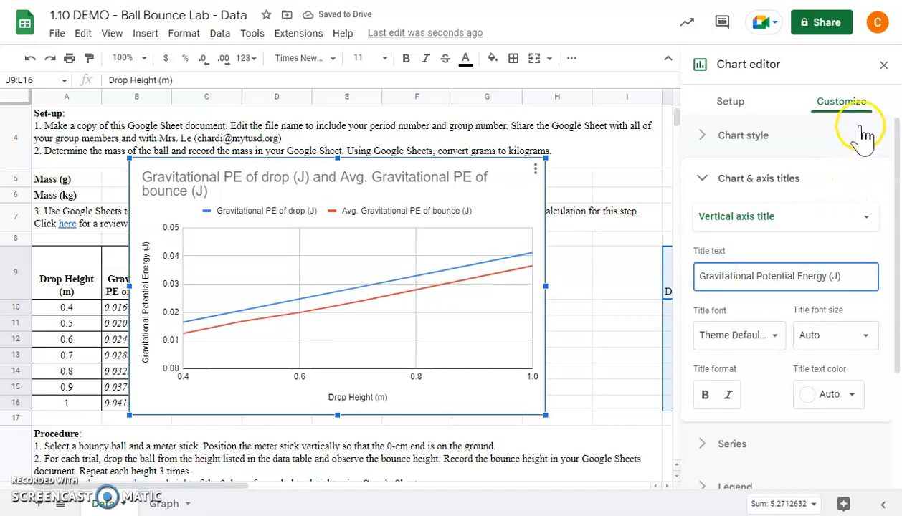
Step: Replace the chart title with "Gravitational Potential Energy of Drop Height and Bounce Height from Various Drop Heights"
left_click(809, 219)
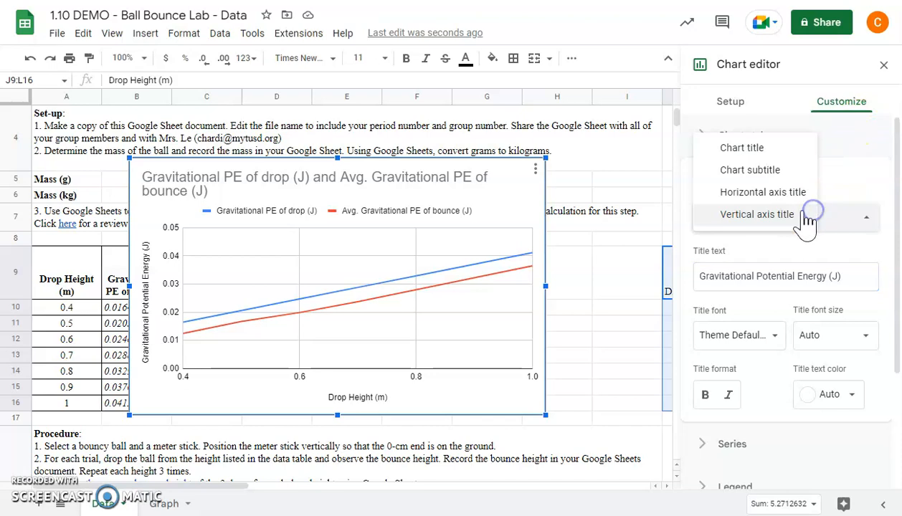
left_click(773, 144)
triple_click(777, 280)
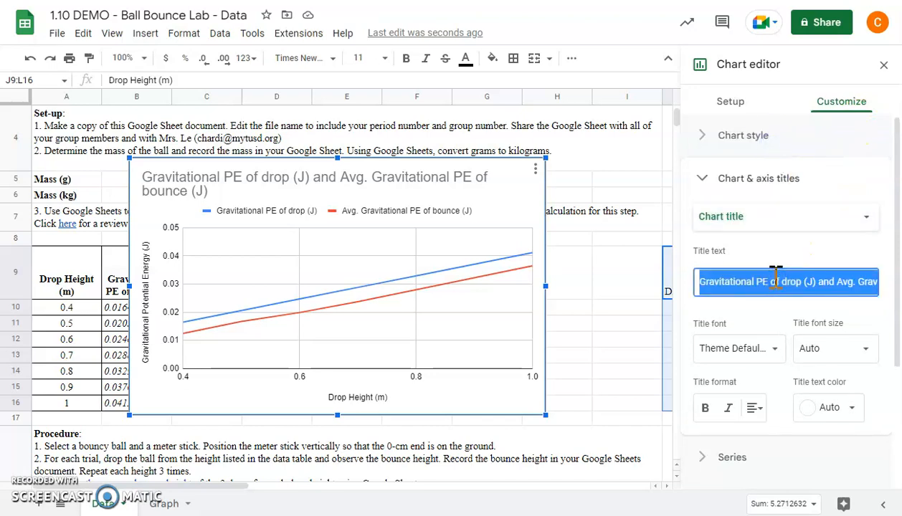
key("BackSpace")
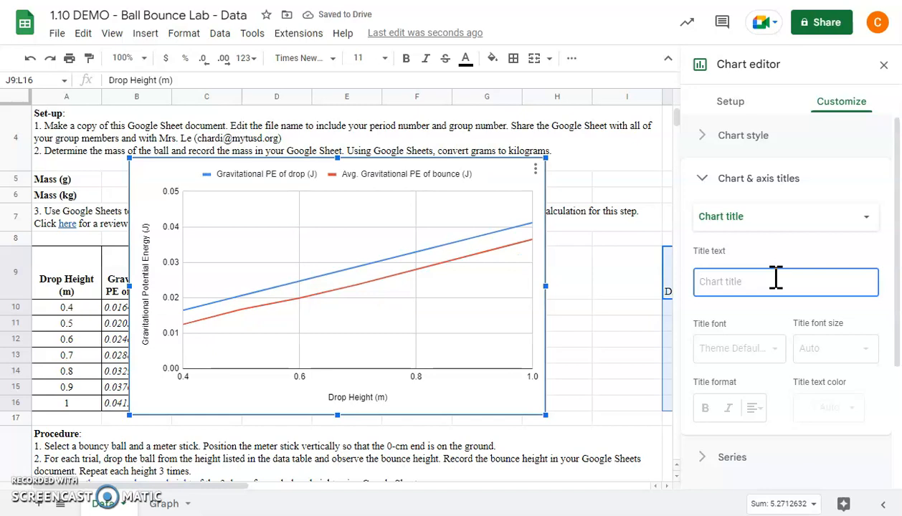
type("Gravitational Potential Energy")
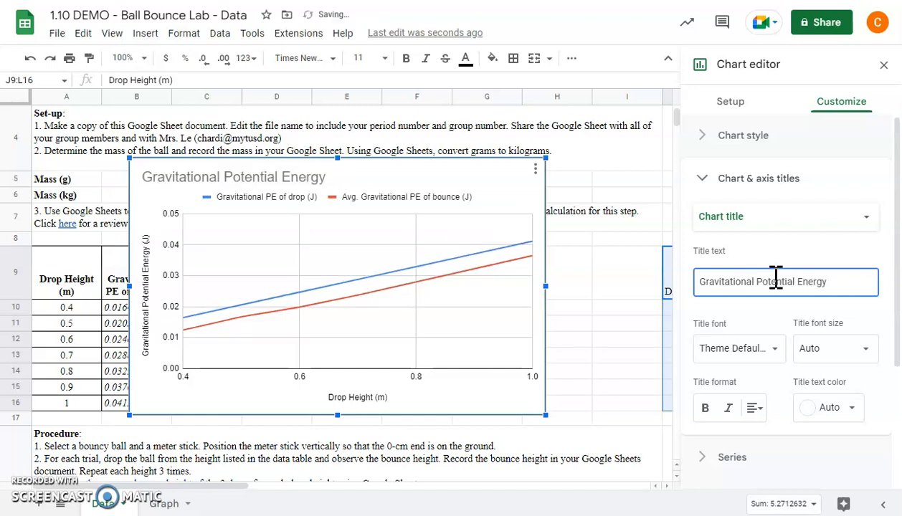
type("eight and Bounce Height at")
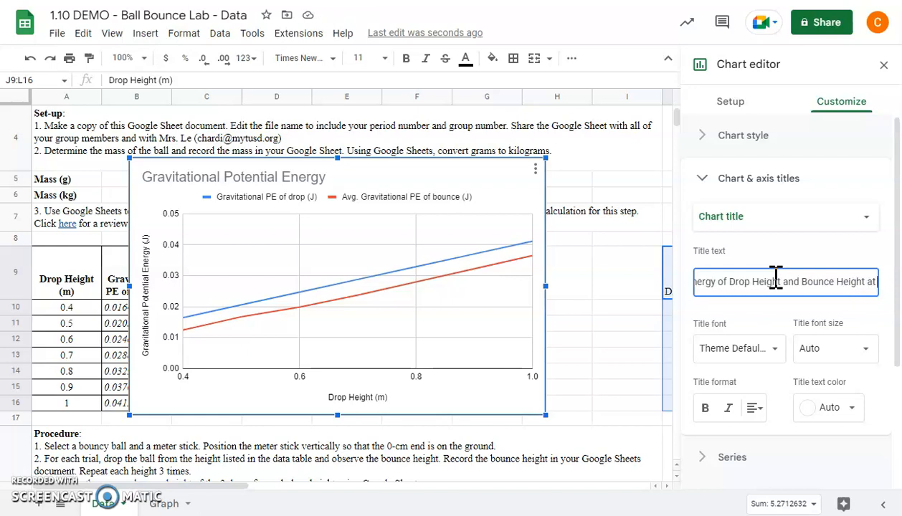
type(" Various")
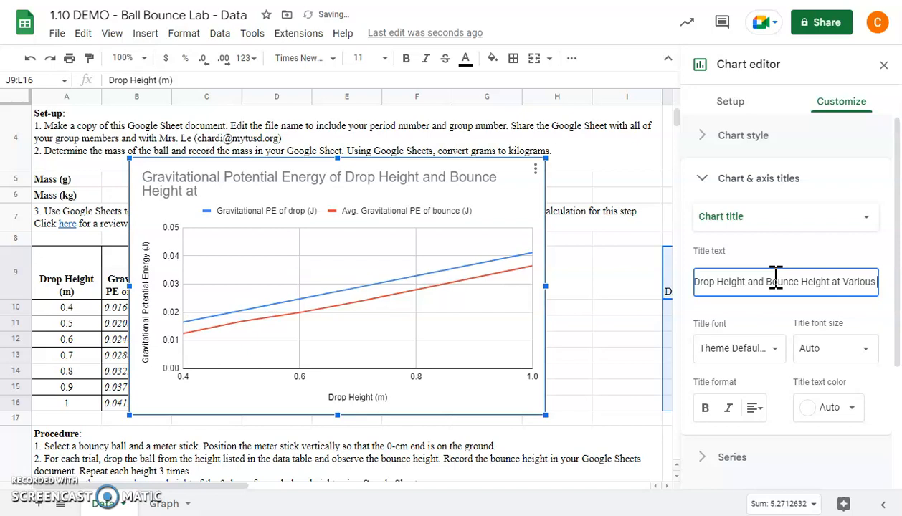
type(" Drop")
left_click(816, 282)
key("BackSpace")
left_click_drag(820, 282, 886, 281)
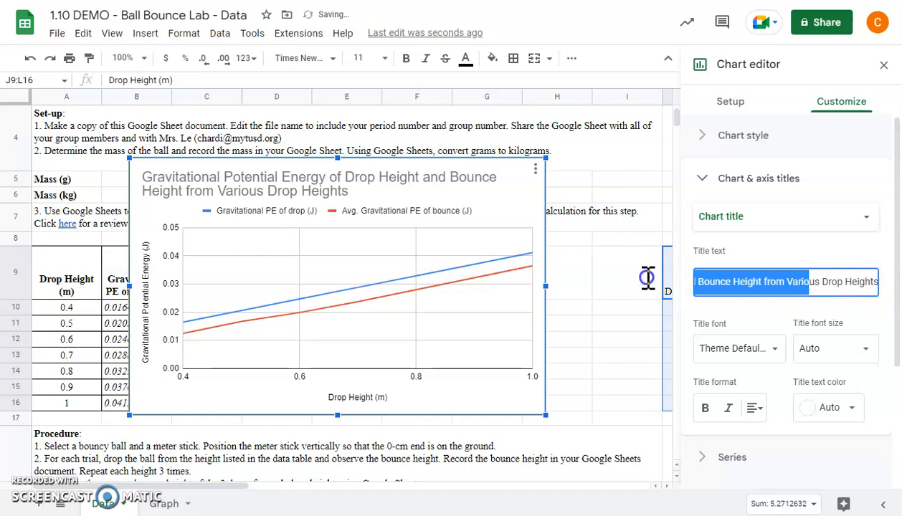
Step: Insert the unit "(J)" after "Gravitational Potential Energy" in the chart title
left_click_drag(636, 300, 678, 281)
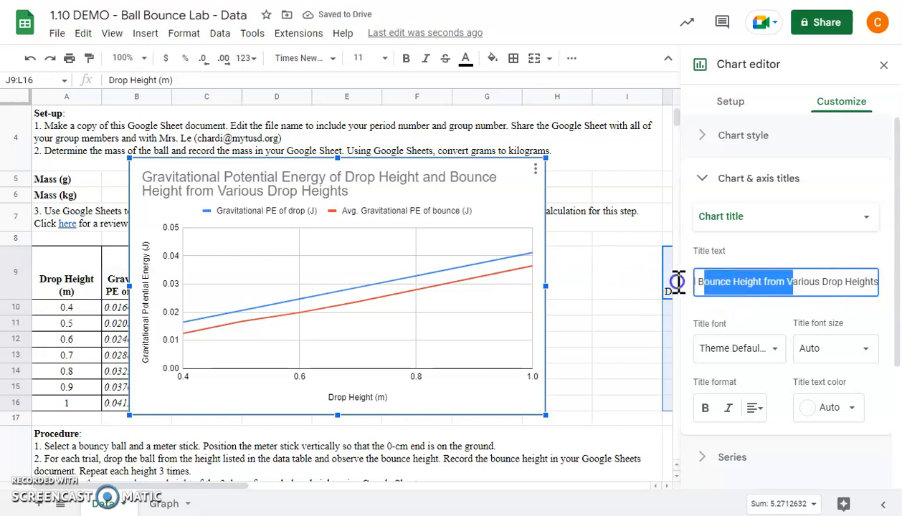
key("Left")
key("Left")
key("Left")
key("Left")
key("Left")
key("Left")
key("Left")
key("Left")
key("Left")
key("Left")
key("Left")
key("Left")
key("Left")
key("Left")
key("Left")
key("Left")
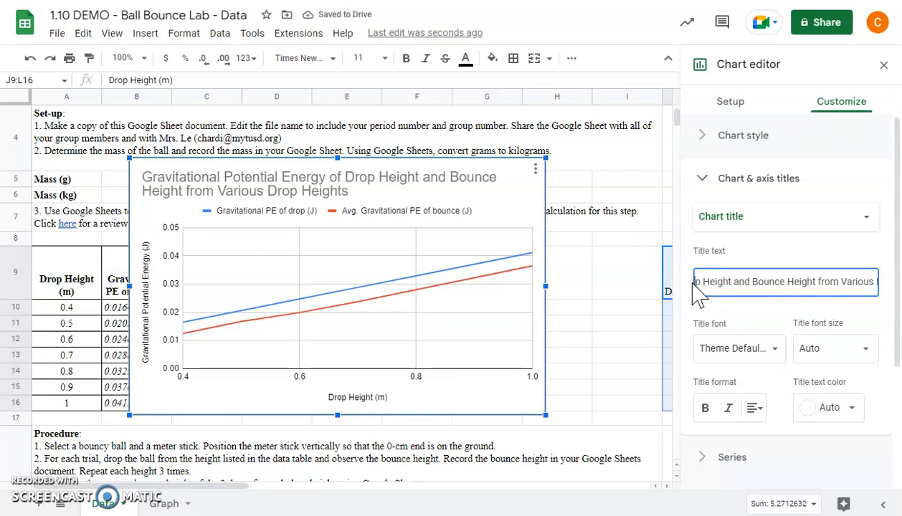
key("Left")
key("Left")
key("Left")
key("Left")
key("Left")
key("Left")
key("Left")
key("Left")
key("Left")
key("Left")
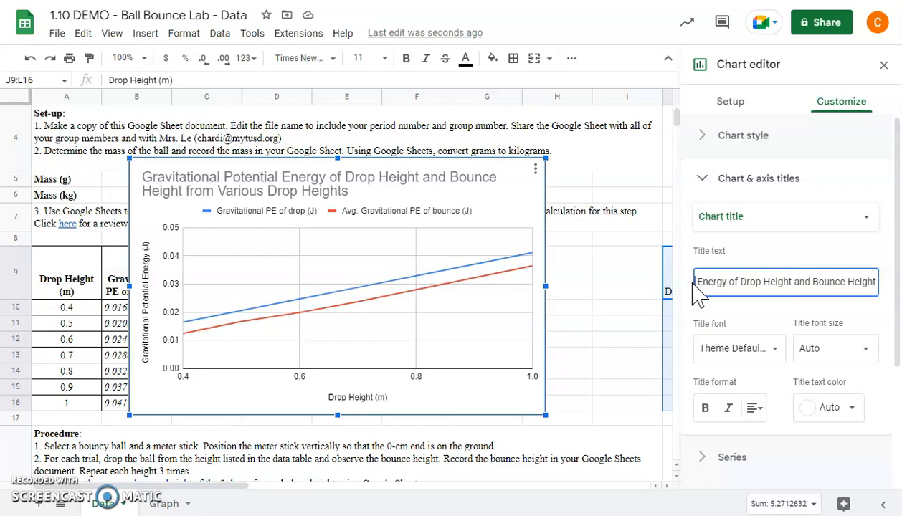
type("(J")
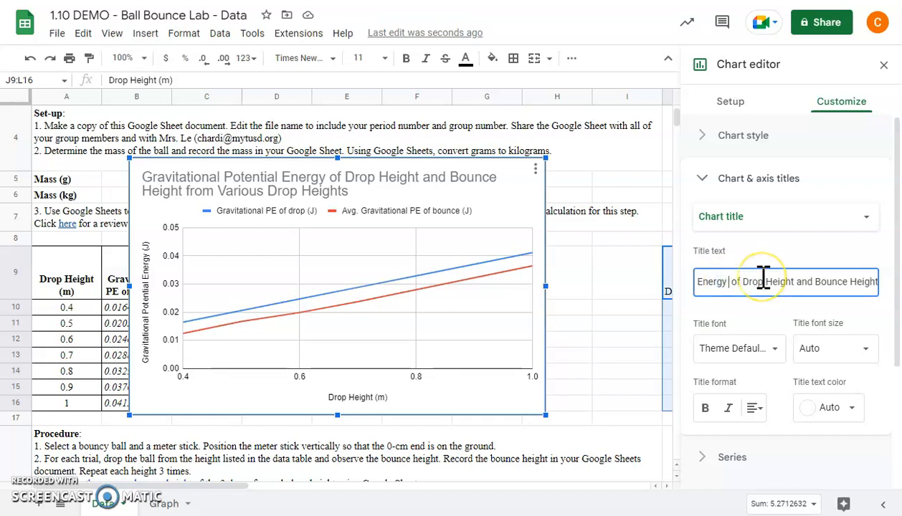
type(")")
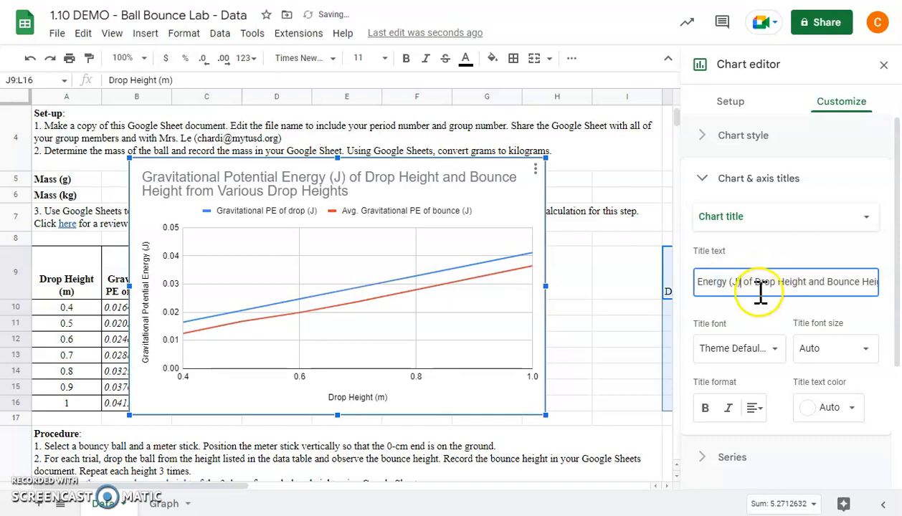
Step: Add the unit "(m)" to the end of the chart title, after "Various Drop Heights"
left_click_drag(792, 282, 877, 282)
key("Right")
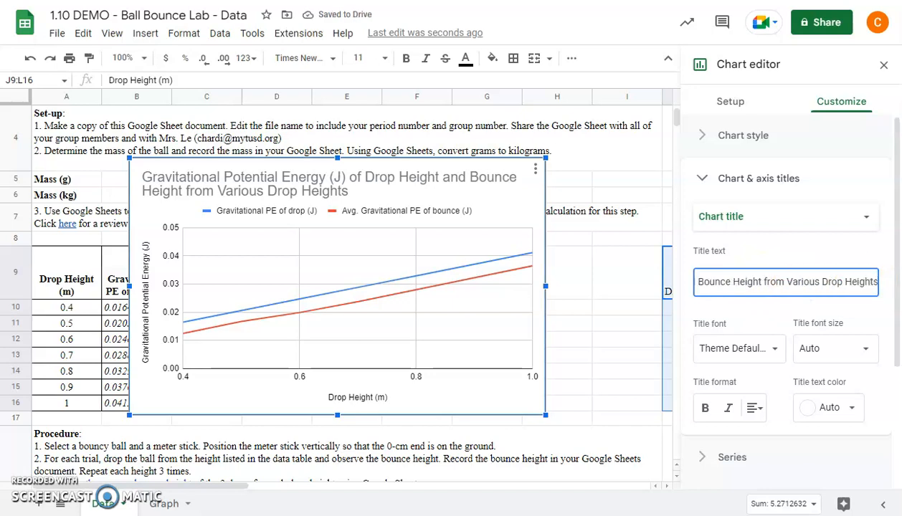
type("(m)")
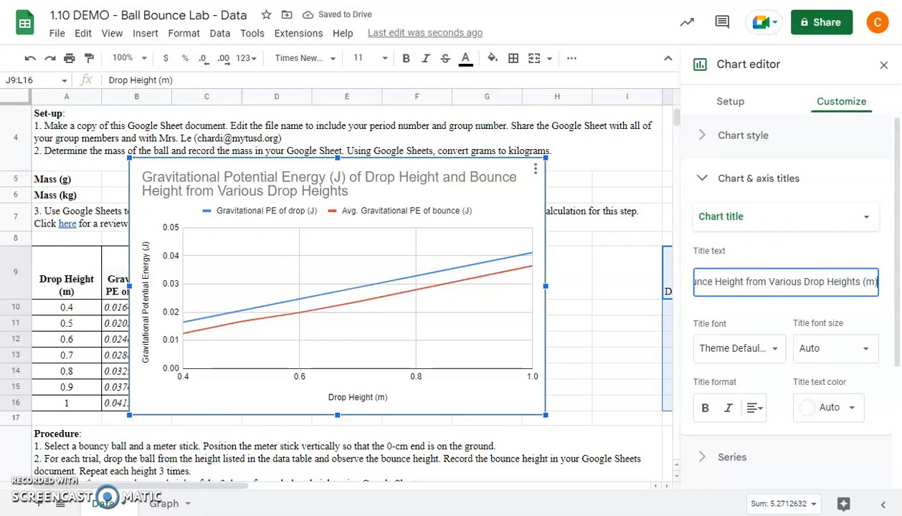
left_click(868, 311)
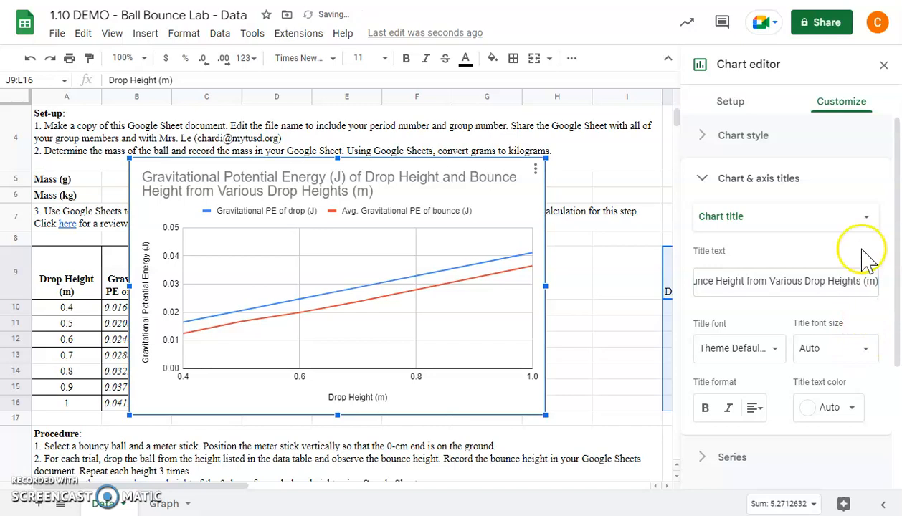